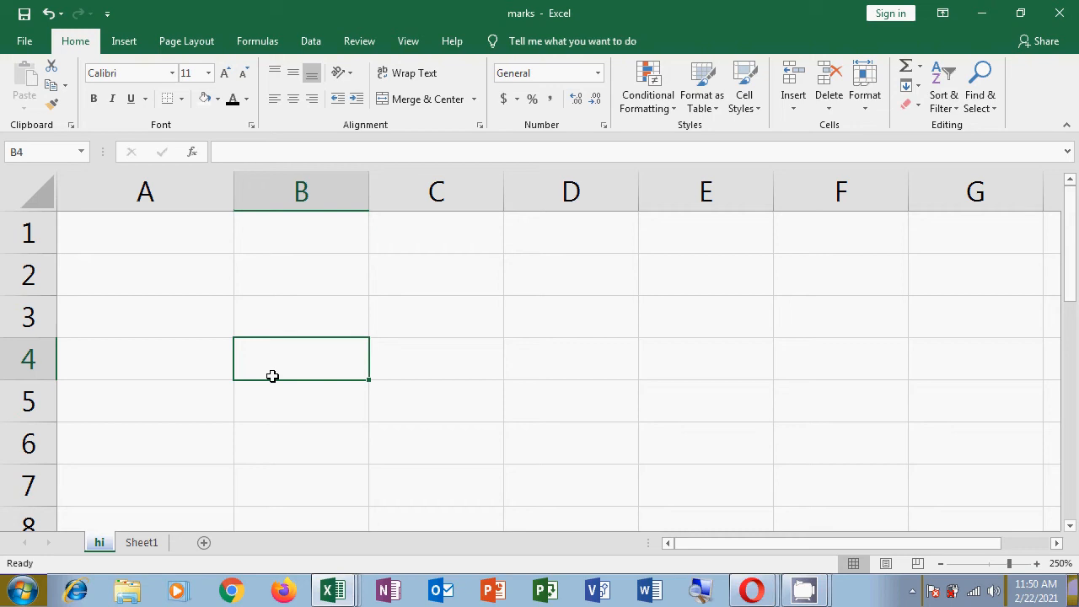
click(872, 113)
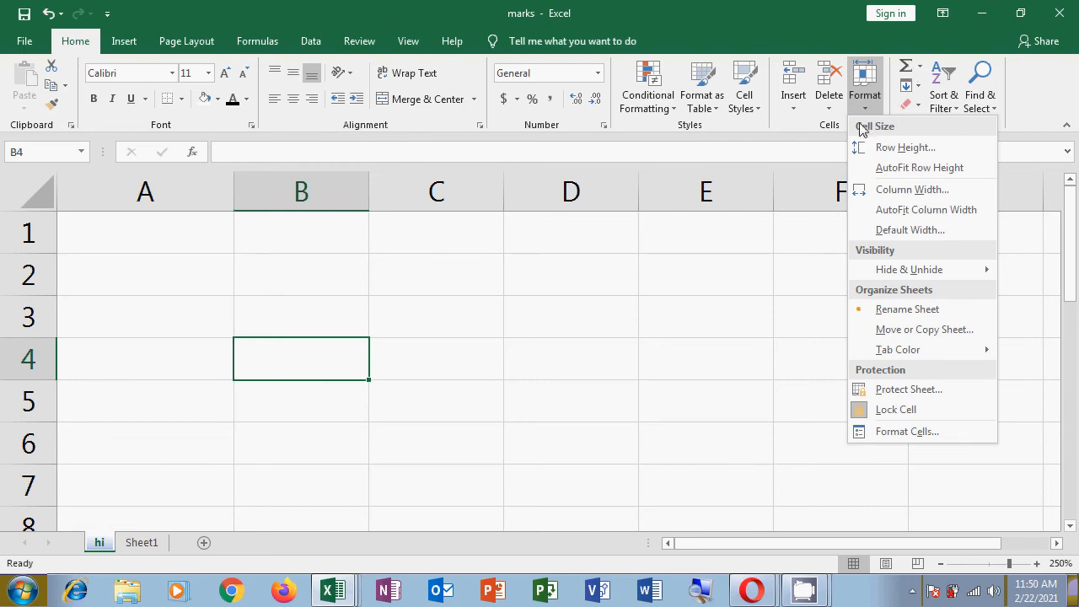
click(828, 109)
click(829, 111)
click(869, 110)
click(870, 110)
Step: Select cell A1, enlarge row 1 freehand to about four times its height, and undo the resize
click(172, 231)
click(172, 229)
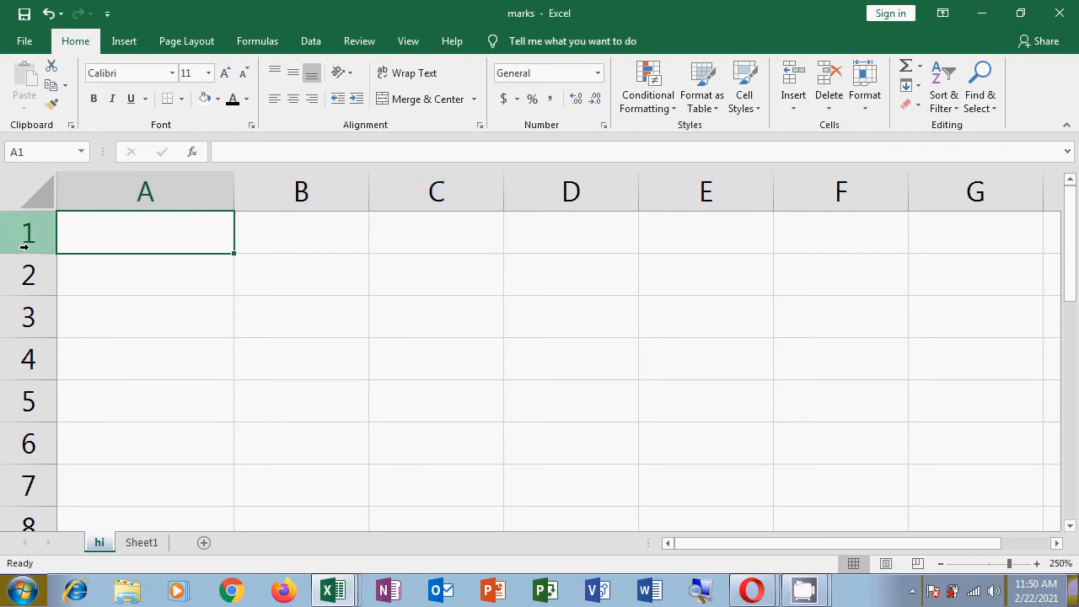
click(862, 111)
click(192, 361)
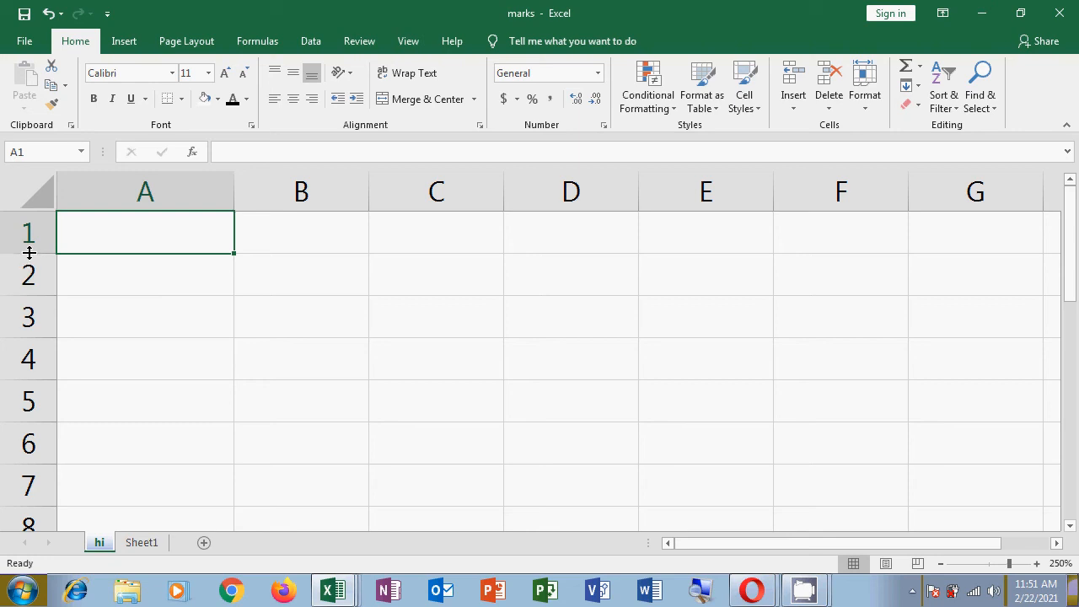
drag(30, 253, 22, 373)
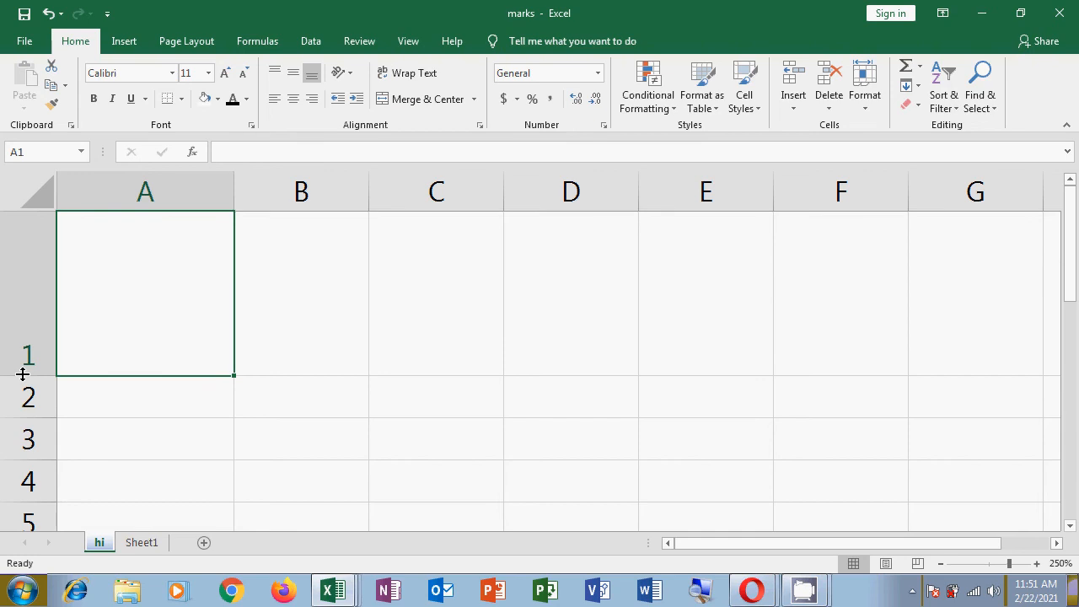
key(ctrl+z)
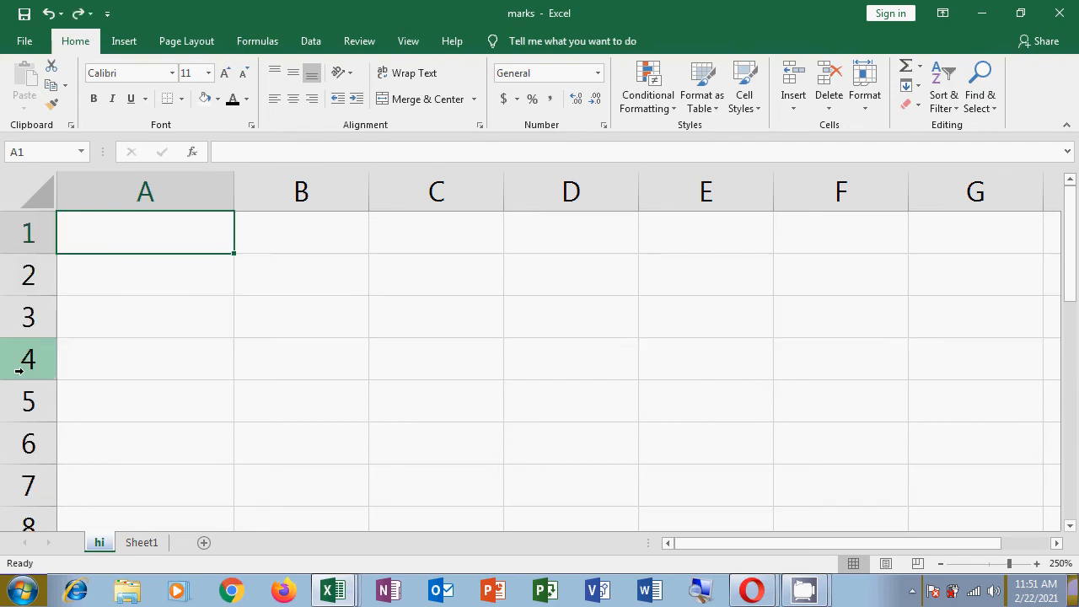
Step: Set the height of row 1 to 50, and reset it with AutoFit Row Height
click(865, 108)
click(915, 150)
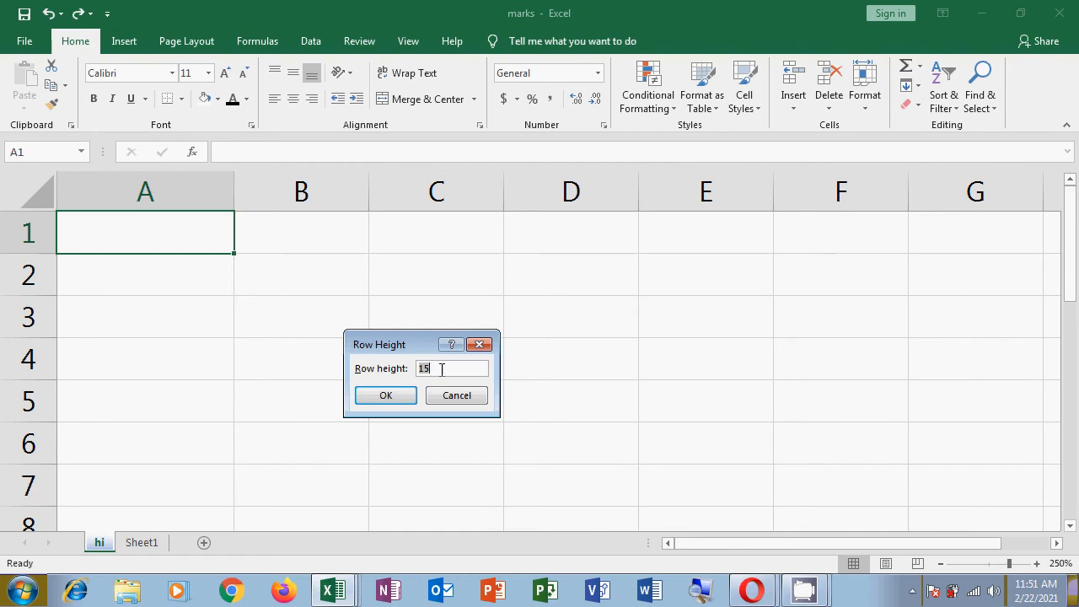
text(50)
key(Return)
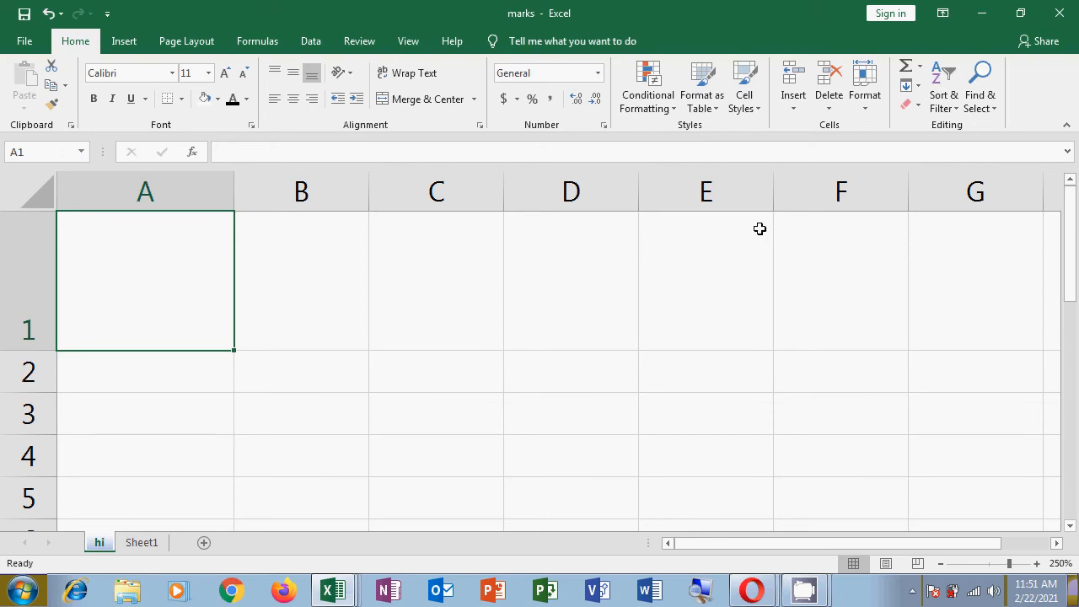
click(867, 111)
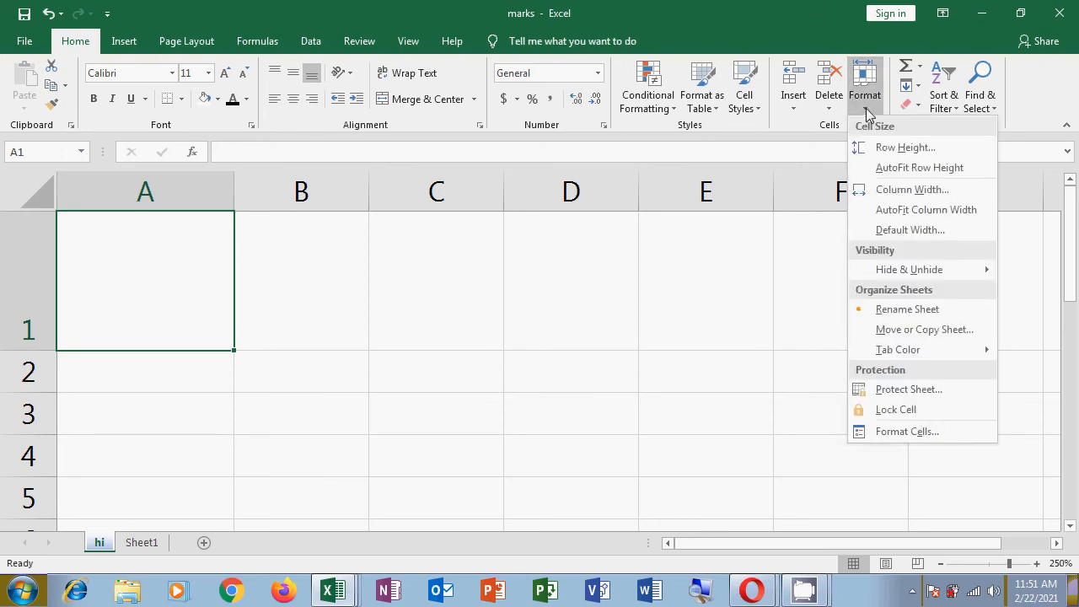
click(899, 171)
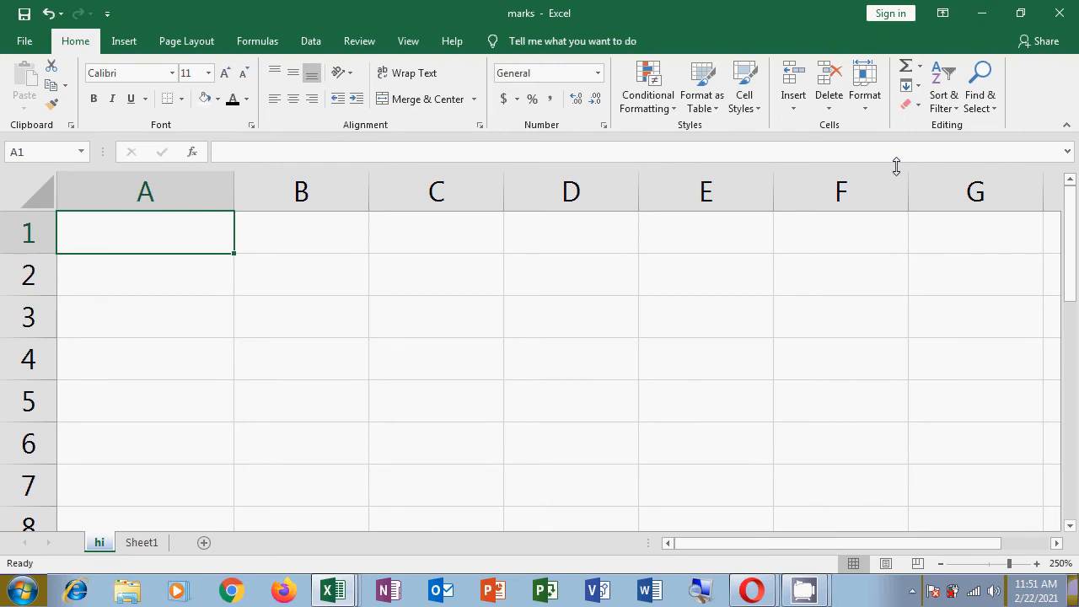
Step: Set the height of row 1 to 100, and restore the row with AutoFit Row Height
click(868, 113)
click(885, 150)
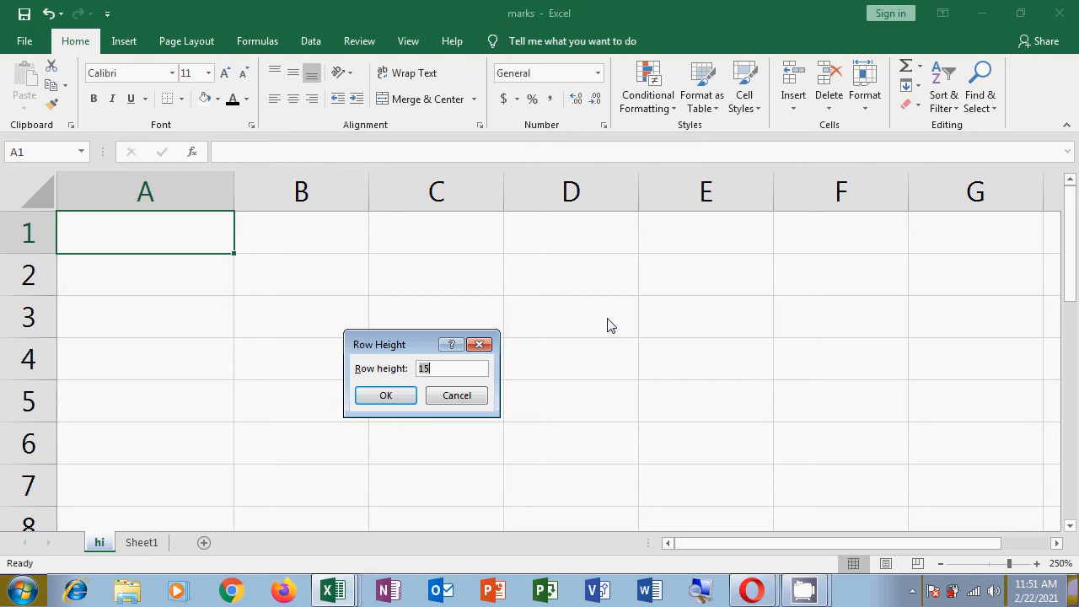
text(100)
key(Return)
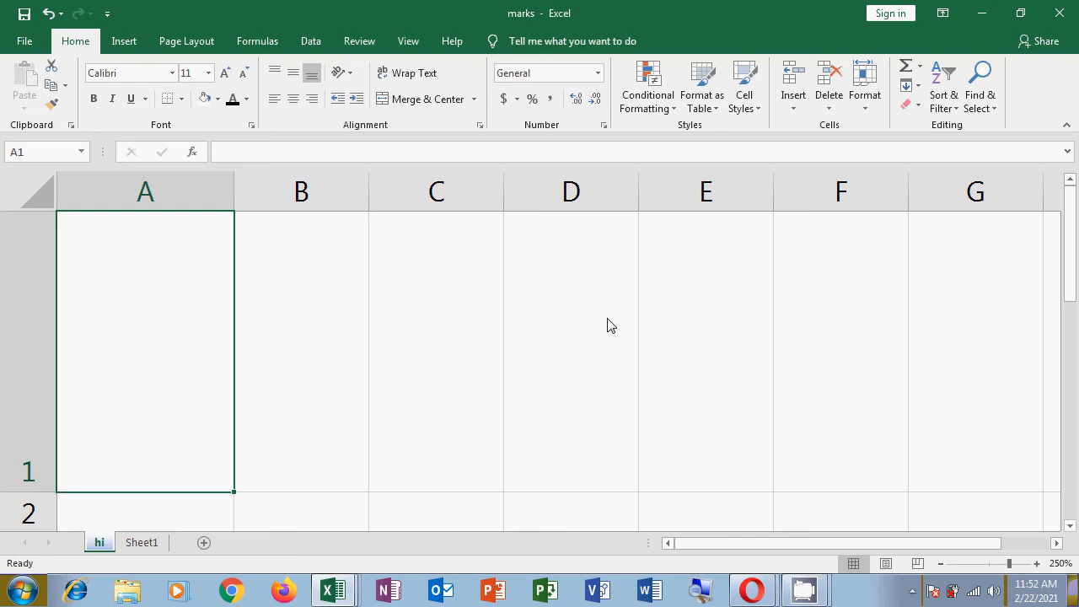
click(872, 108)
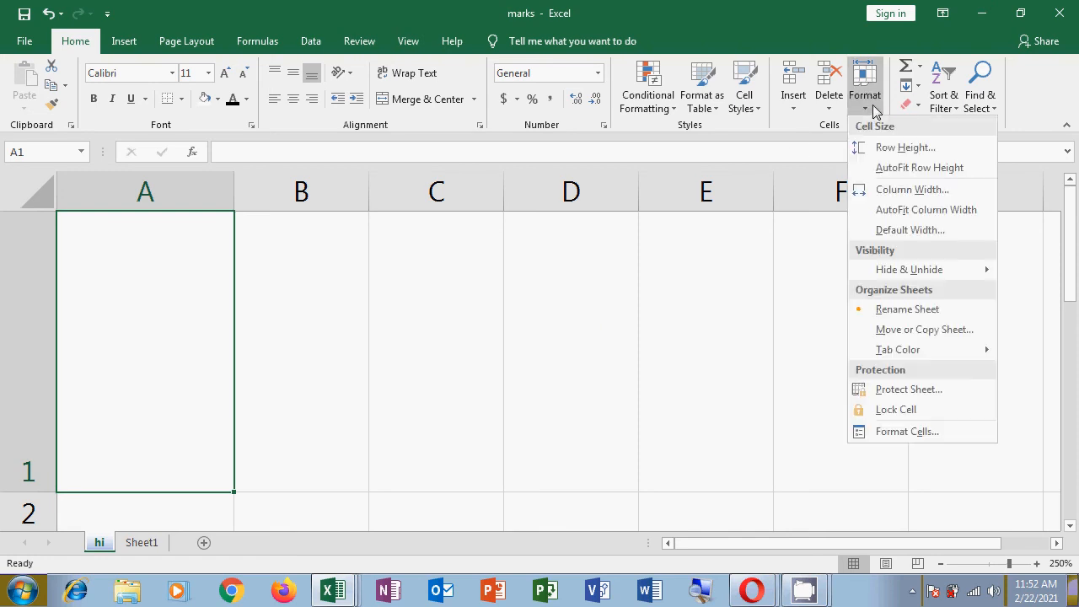
click(942, 169)
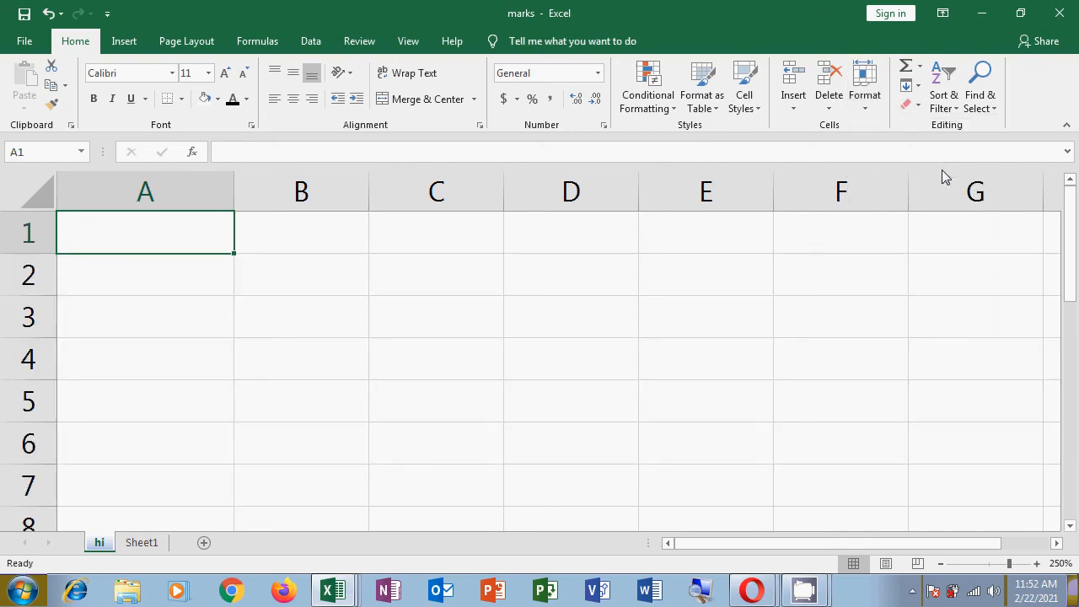
Step: Widen column A freehand to nearly three times its width, and undo the resize
click(865, 108)
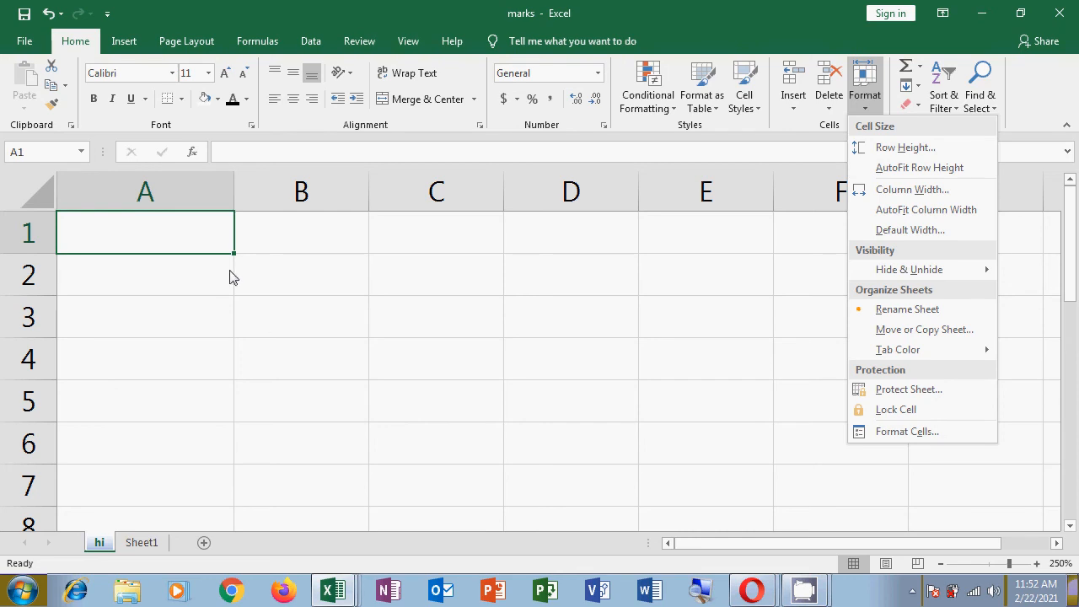
click(234, 189)
drag(236, 187, 535, 193)
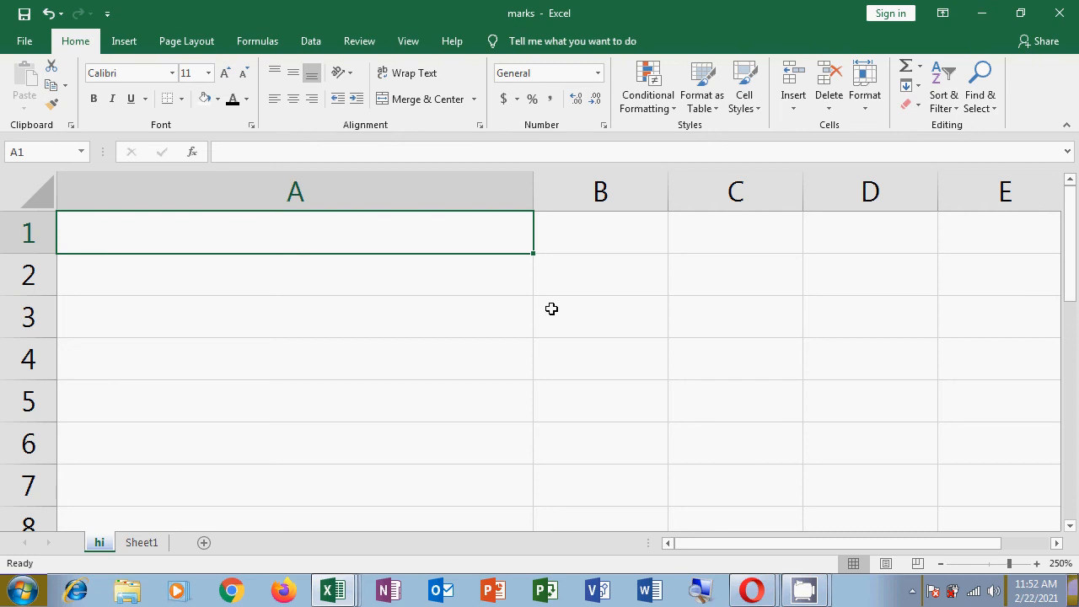
key(ctrl+z)
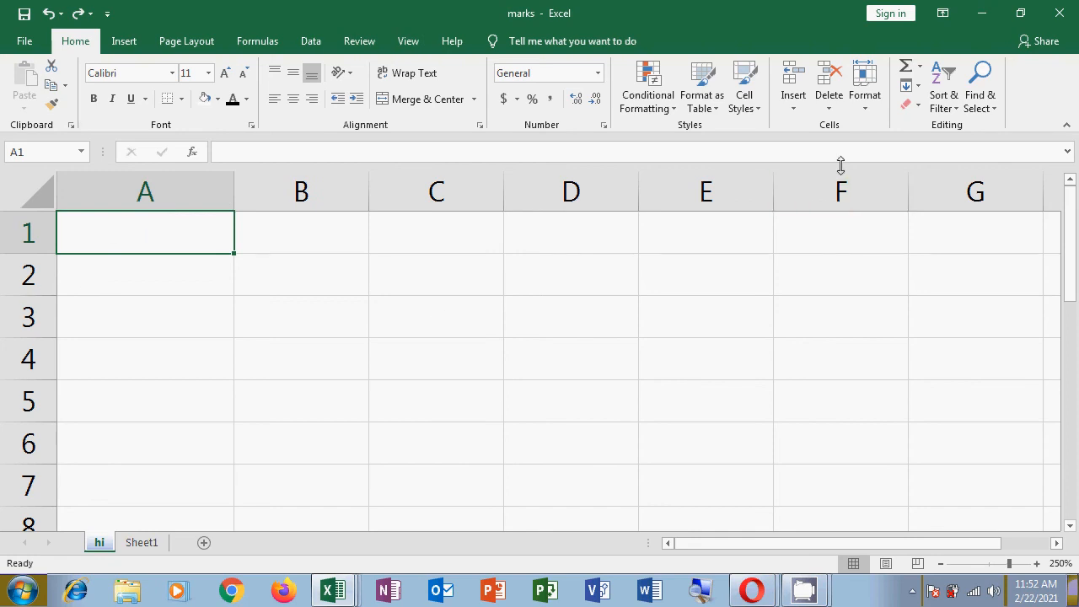
Step: Set the width of column A to 100, and undo the width change
click(868, 105)
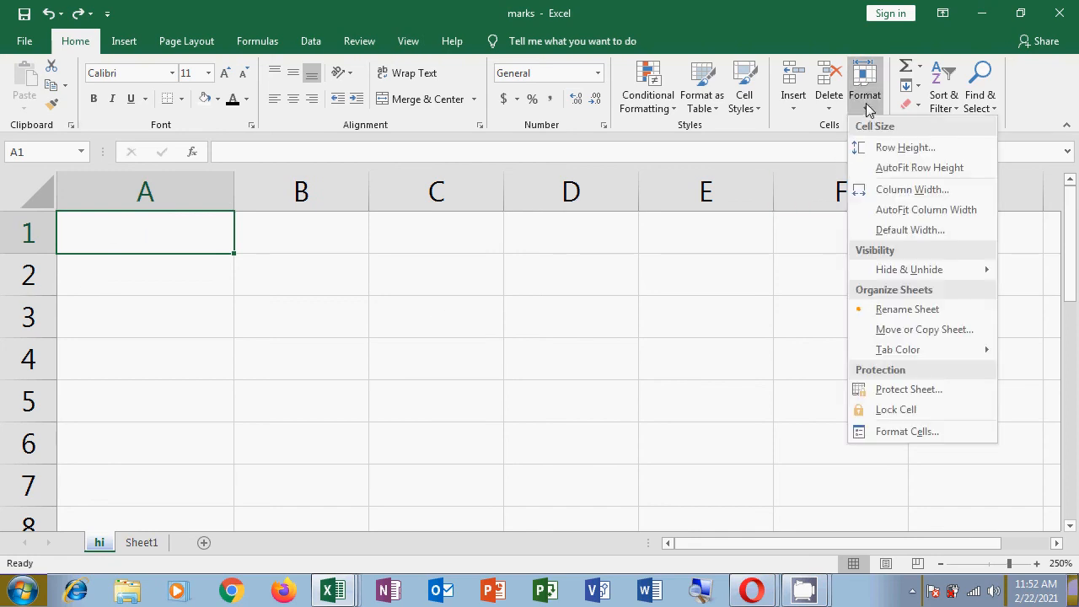
click(910, 190)
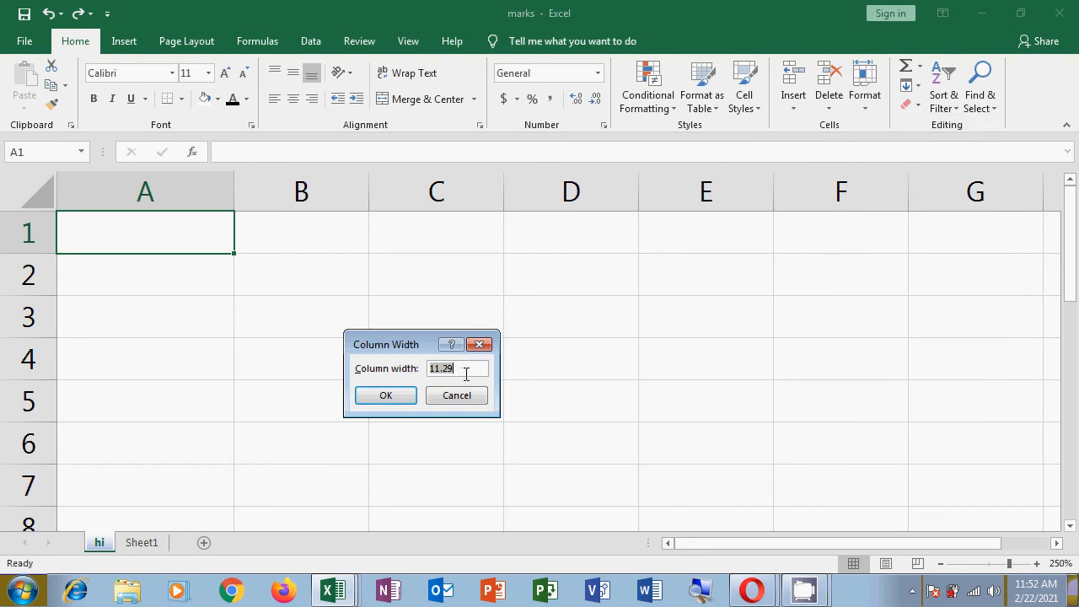
text(100)
key(Return)
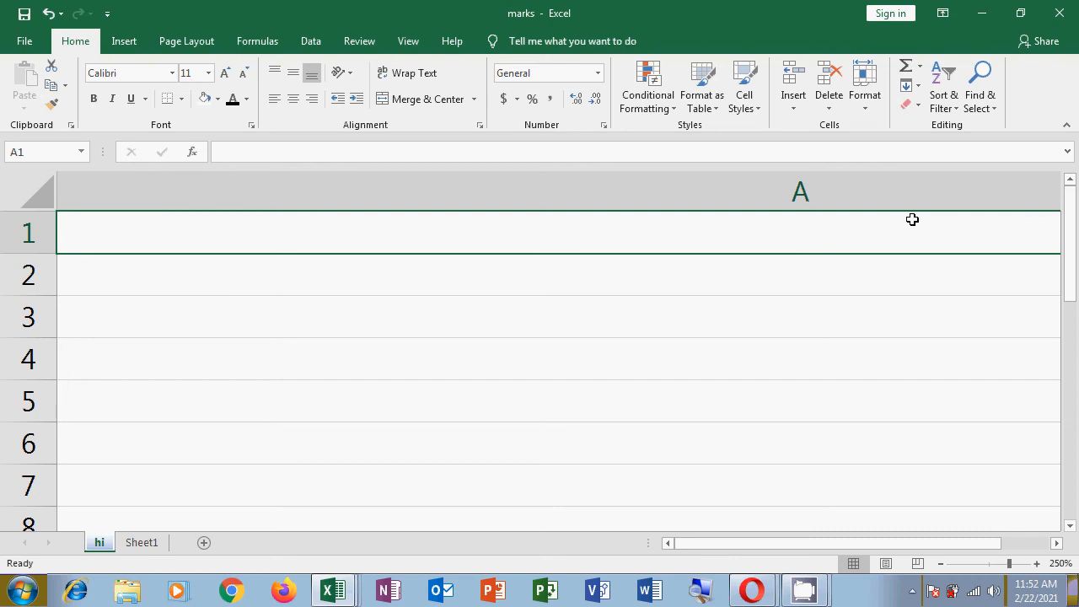
key(ctrl+z)
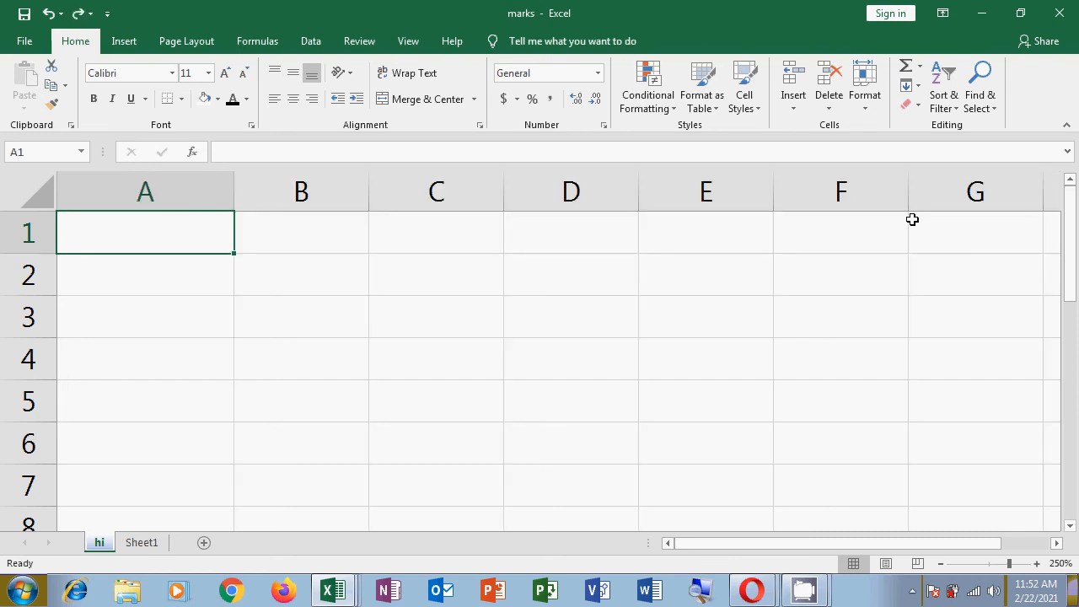
Step: Enter a person's first name in capital letters in cell A1
click(871, 110)
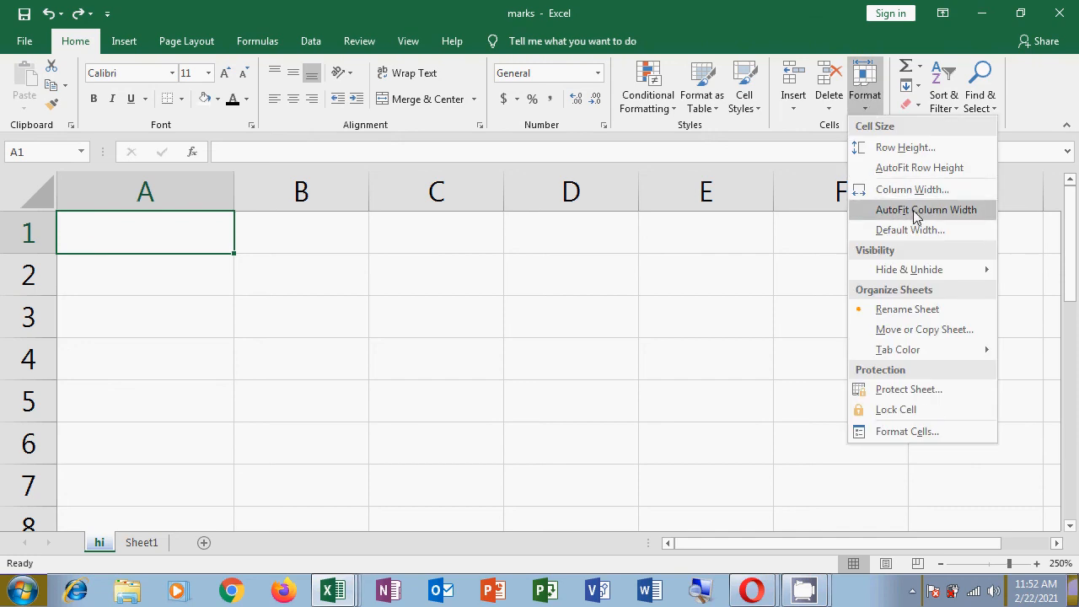
click(167, 238)
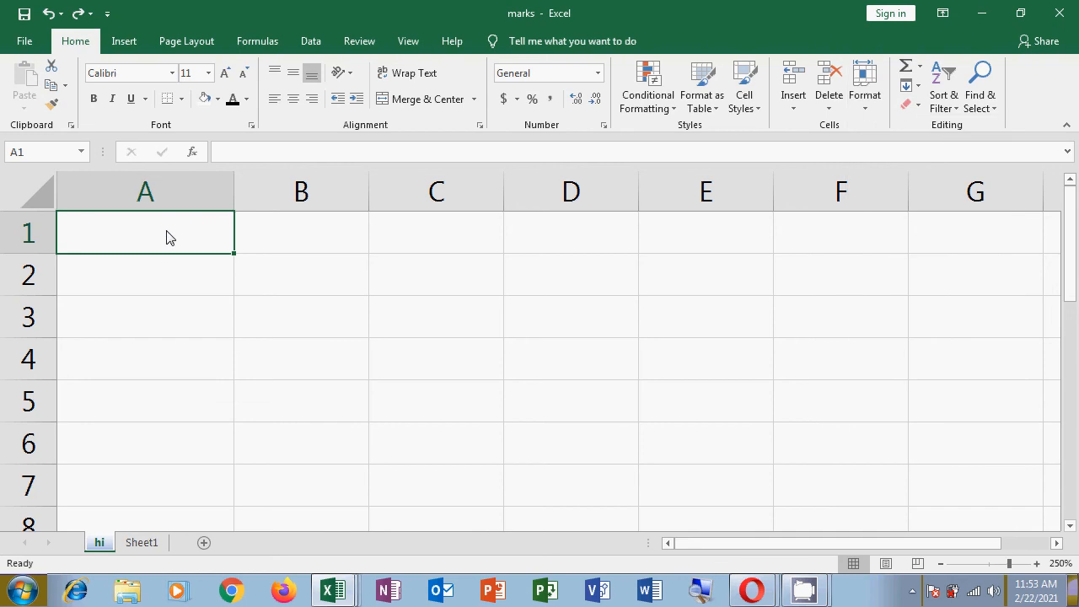
text(rA)
key(BackSpace)
key(BackSpace)
text(RAJA)
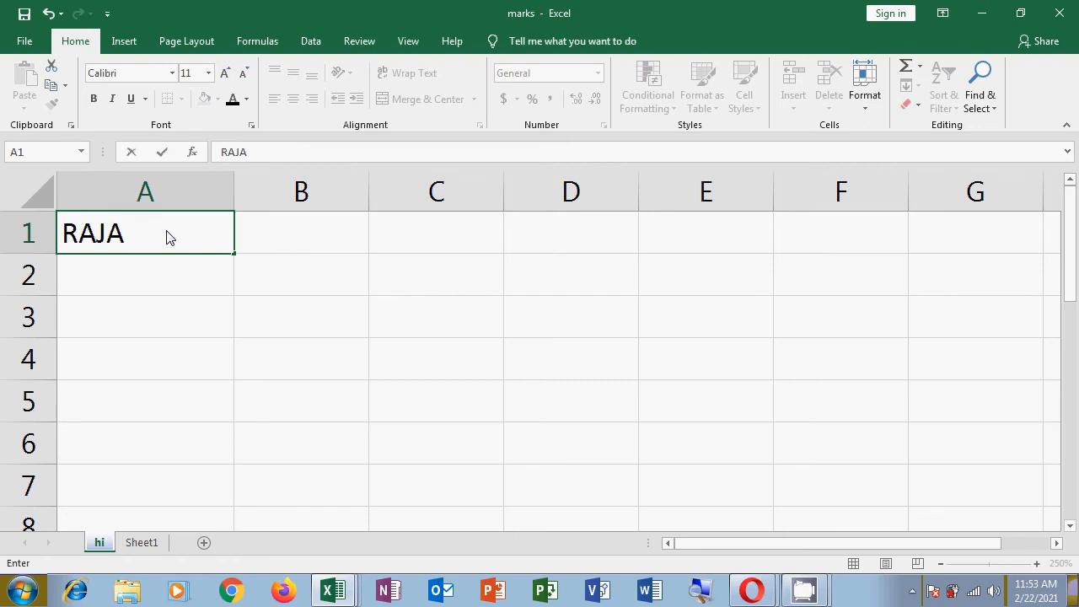
click(152, 284)
Step: Try fitting column A to the text in A1 with AutoFit Column Width and by freehand narrowing, undoing each change
click(162, 230)
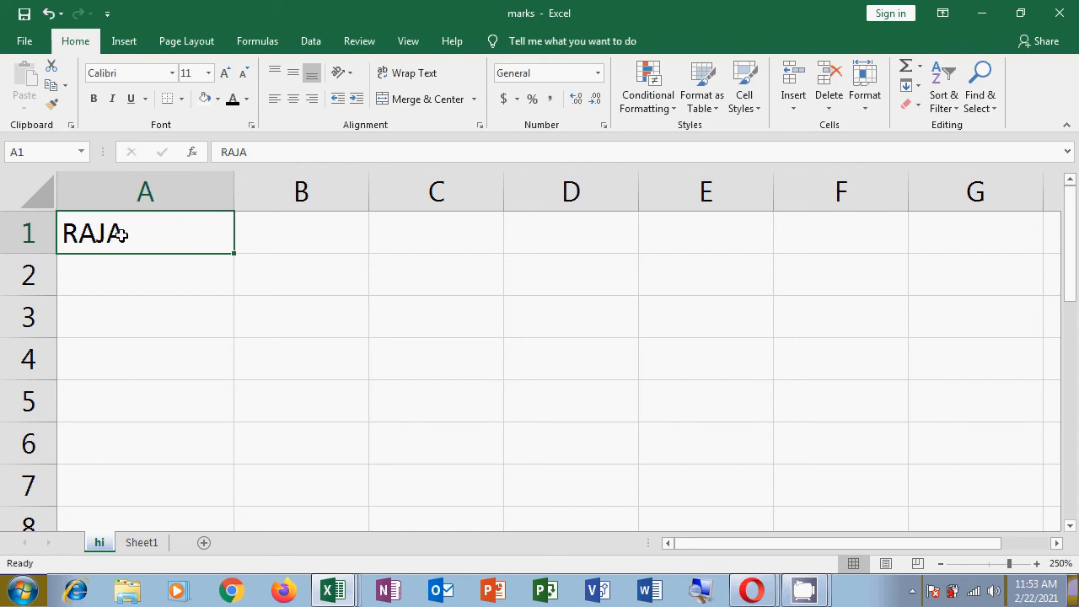
click(867, 105)
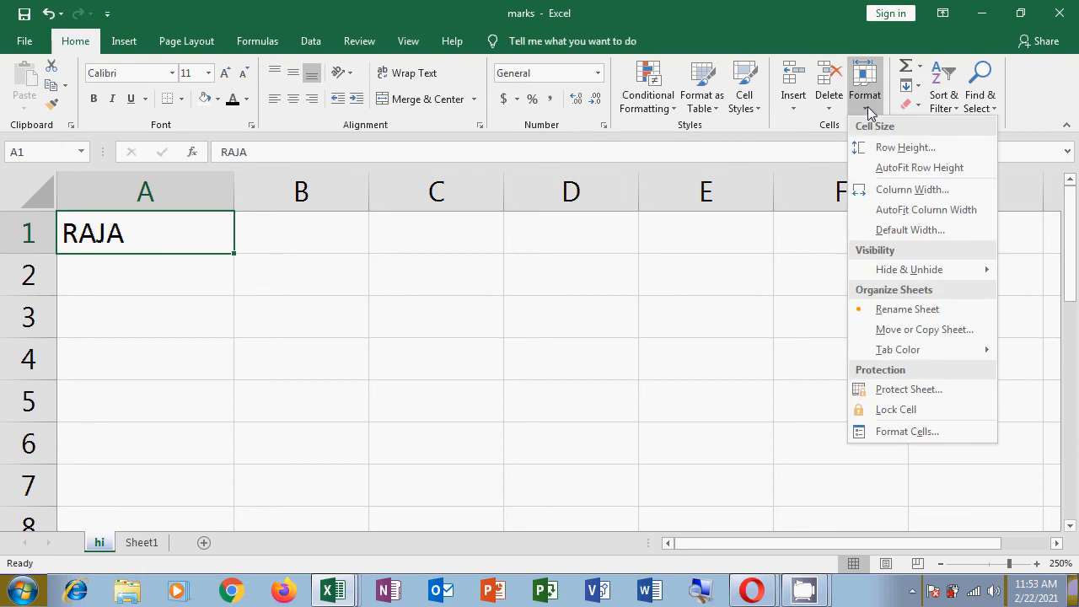
click(926, 210)
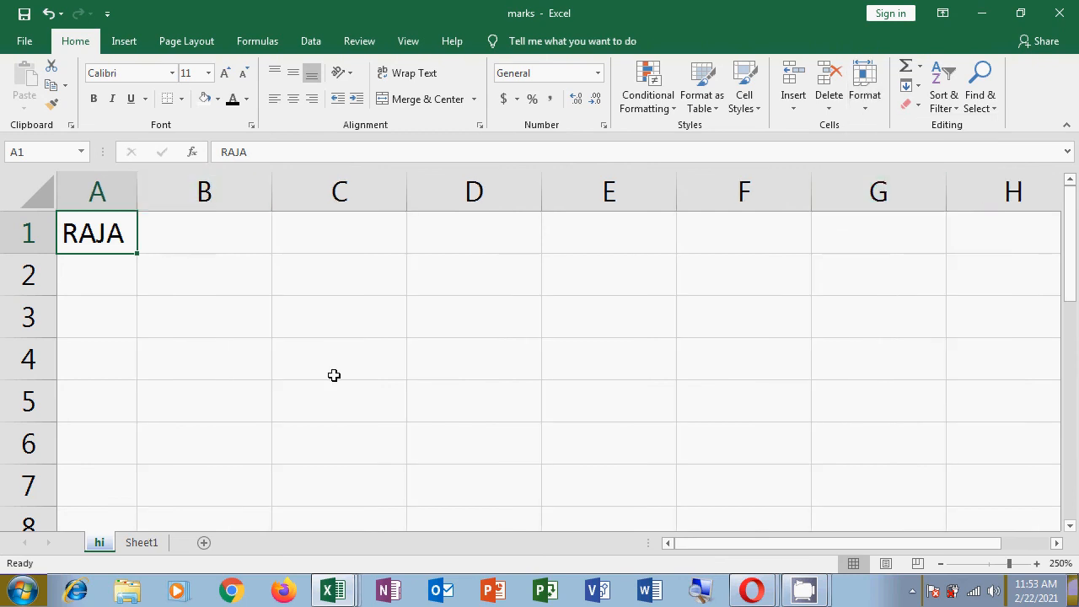
key(ctrl+z)
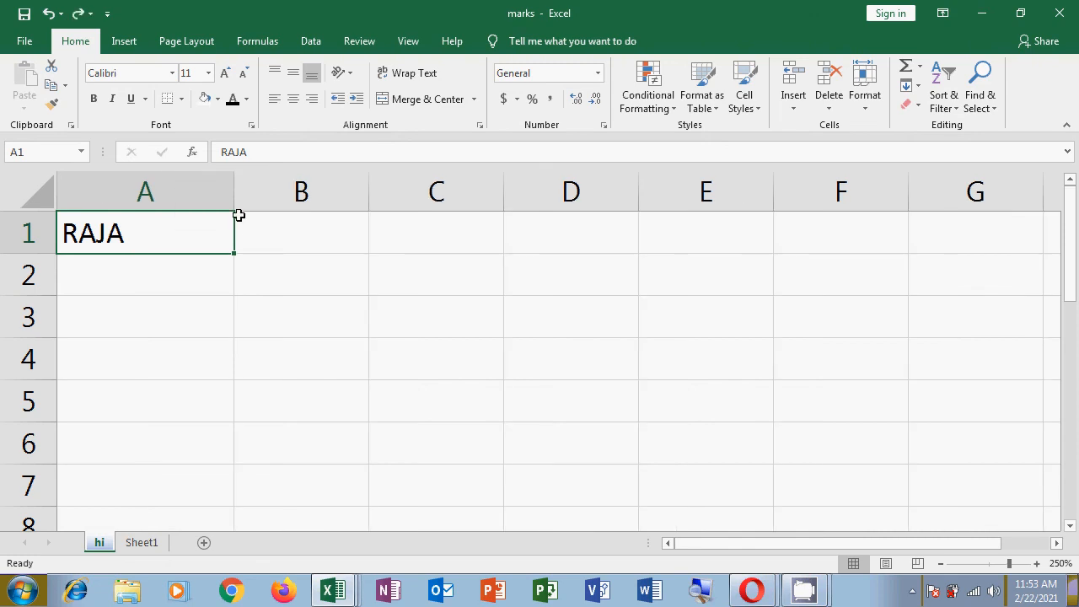
drag(233, 192, 129, 205)
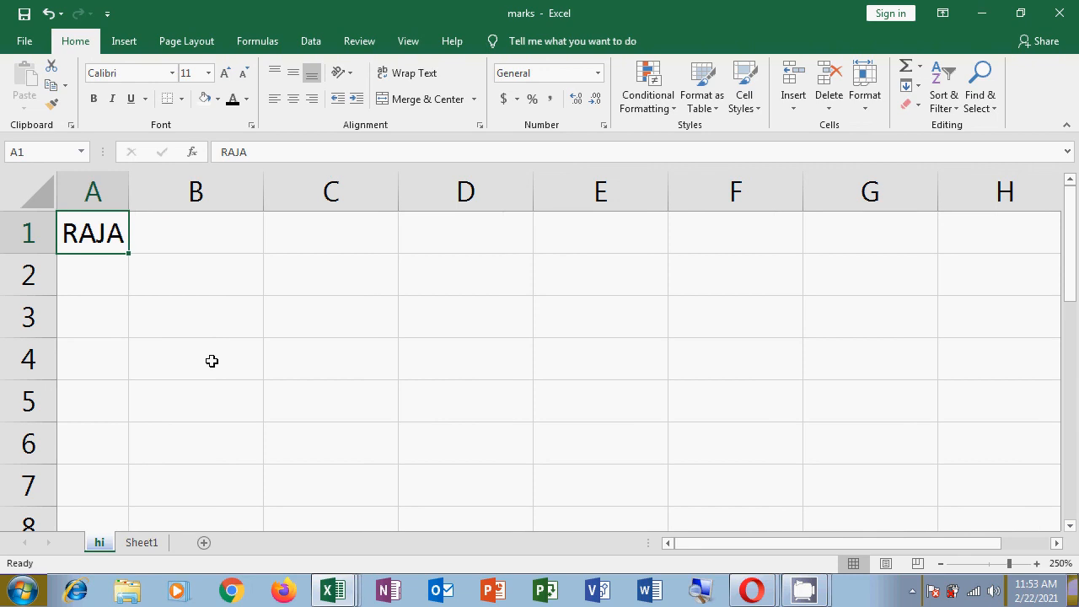
key(ctrl+z)
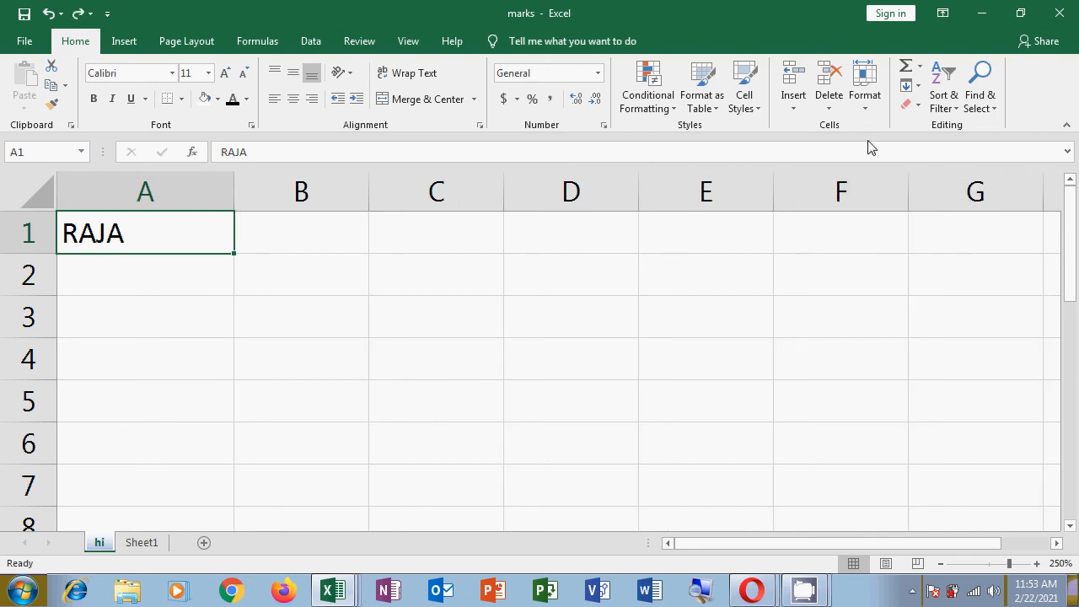
Step: Fit column A to the text in cell A1 with AutoFit Column Width
click(862, 108)
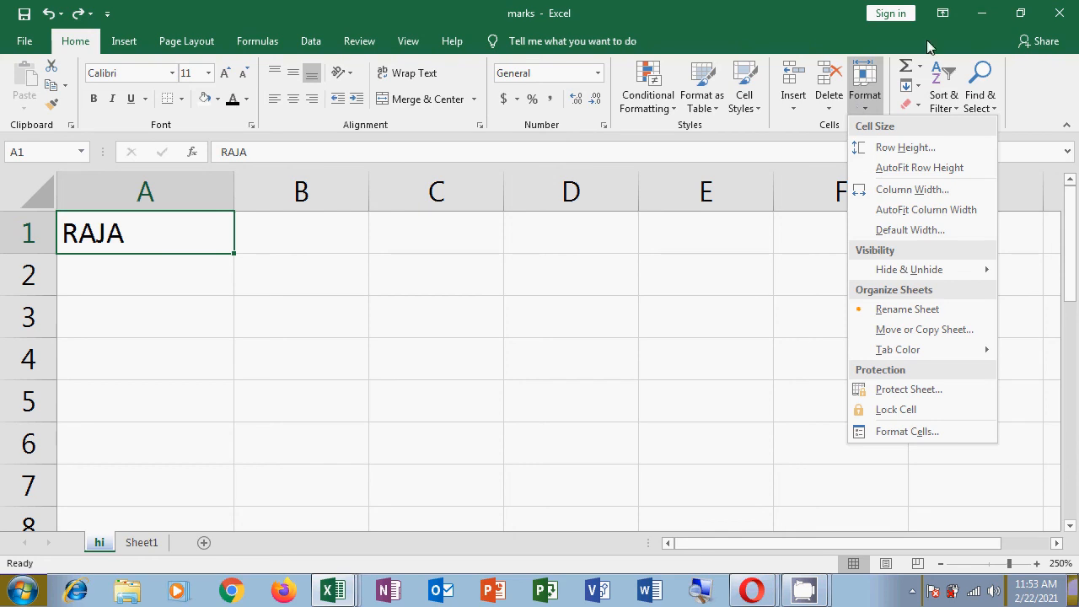
click(949, 214)
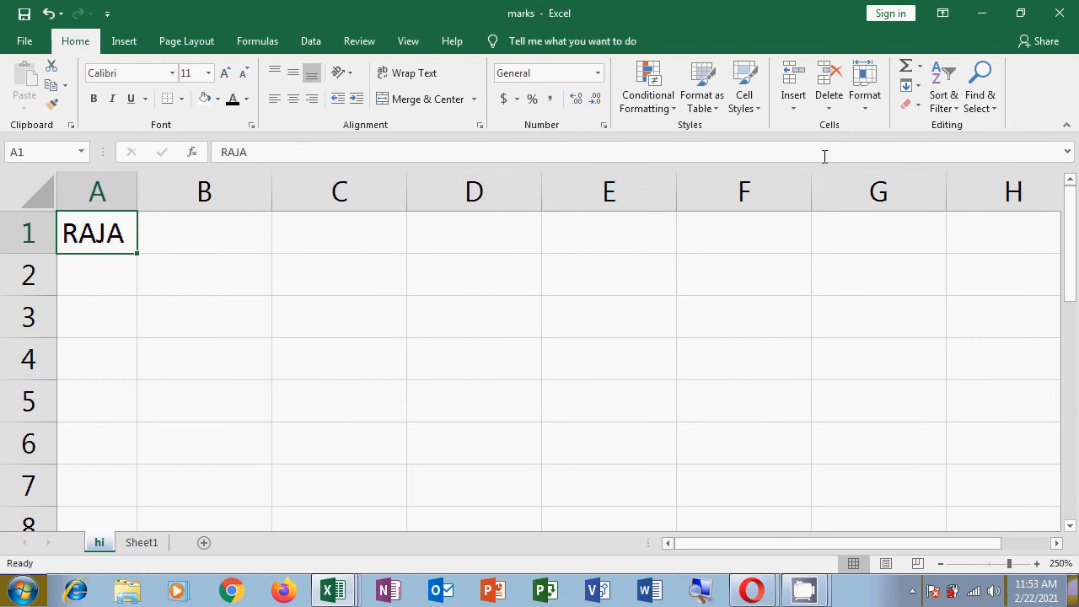
Step: Open the default width setting to view the standard column width, and close it without changing the value
click(867, 108)
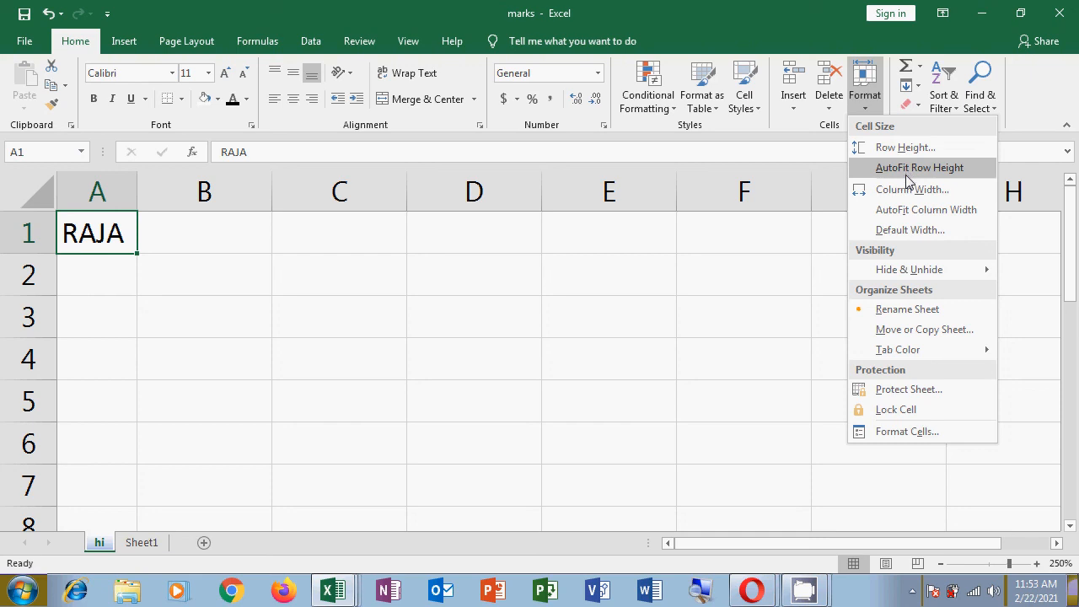
click(921, 231)
drag(394, 344, 590, 315)
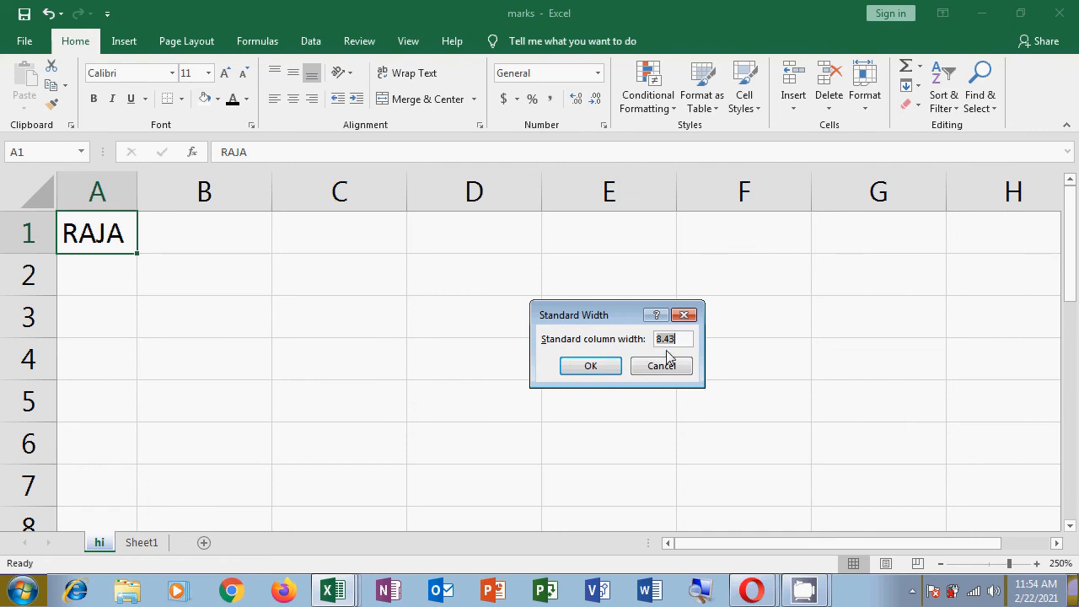
click(644, 371)
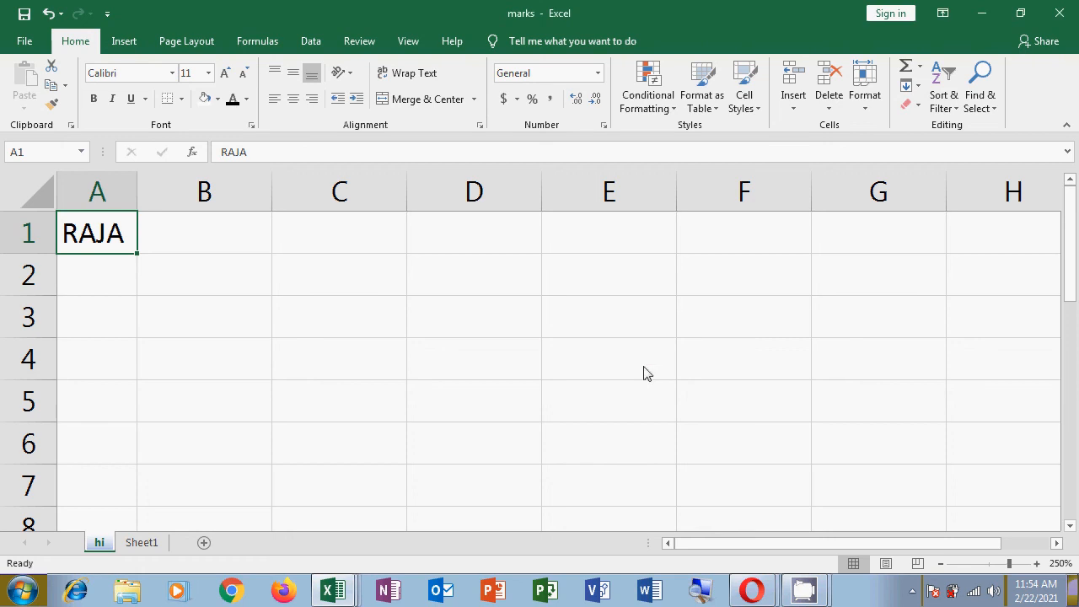
Step: Insert a new blank worksheet after the hi sheet
click(204, 544)
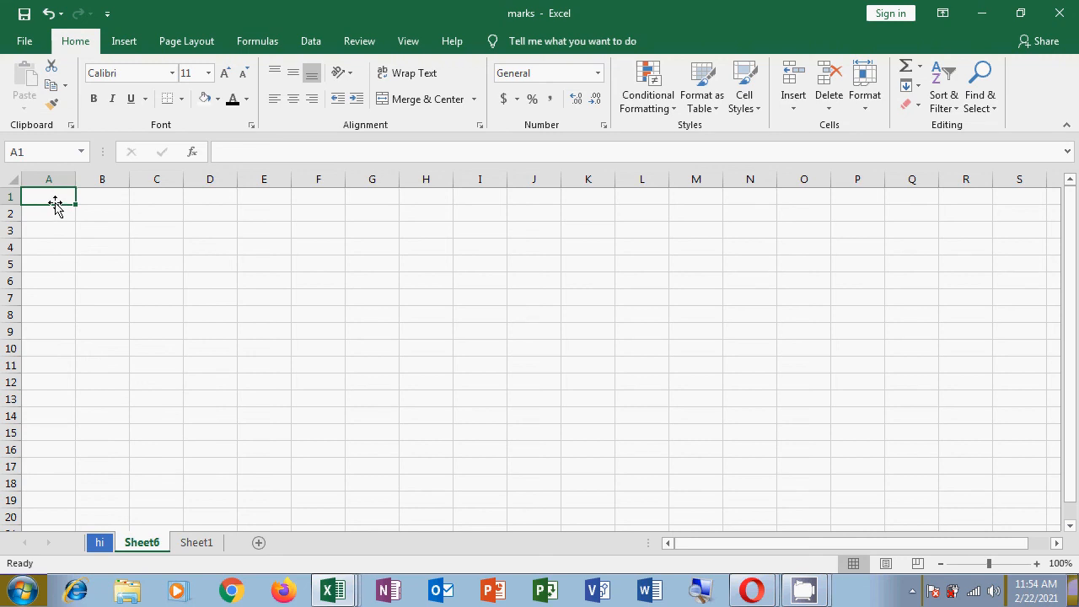
click(196, 545)
click(99, 543)
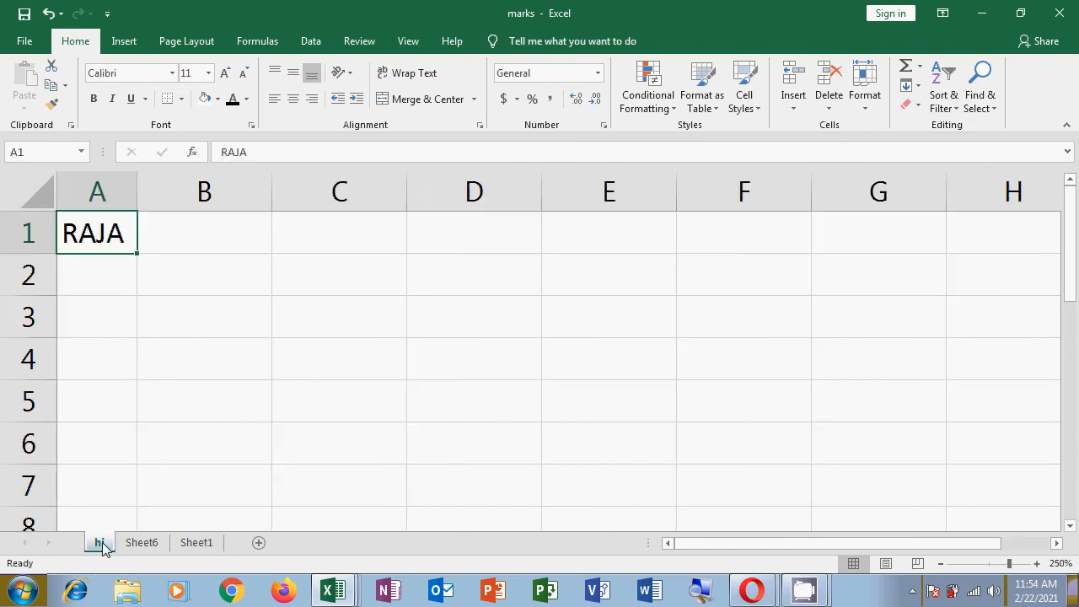
click(865, 111)
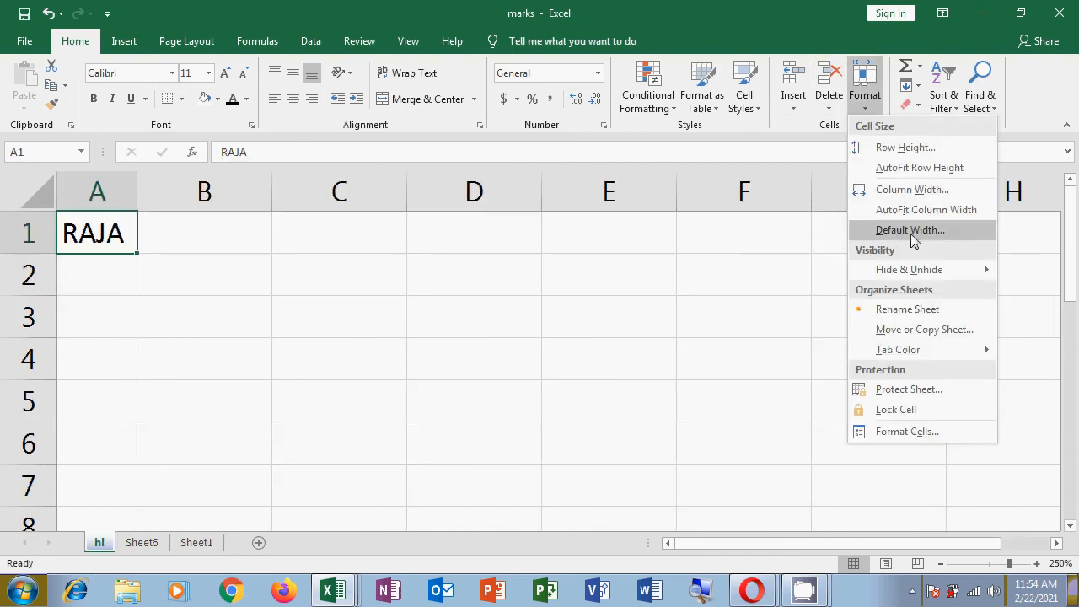
mouse_move(897, 270)
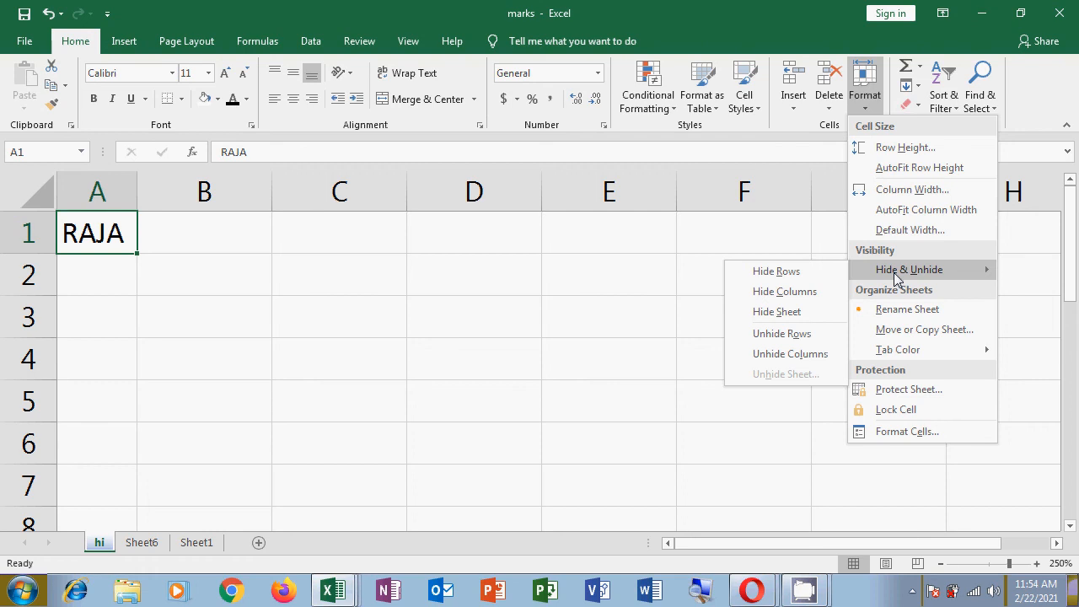
click(318, 333)
Step: Hide row 2 of the marks table on Sheet1
click(198, 544)
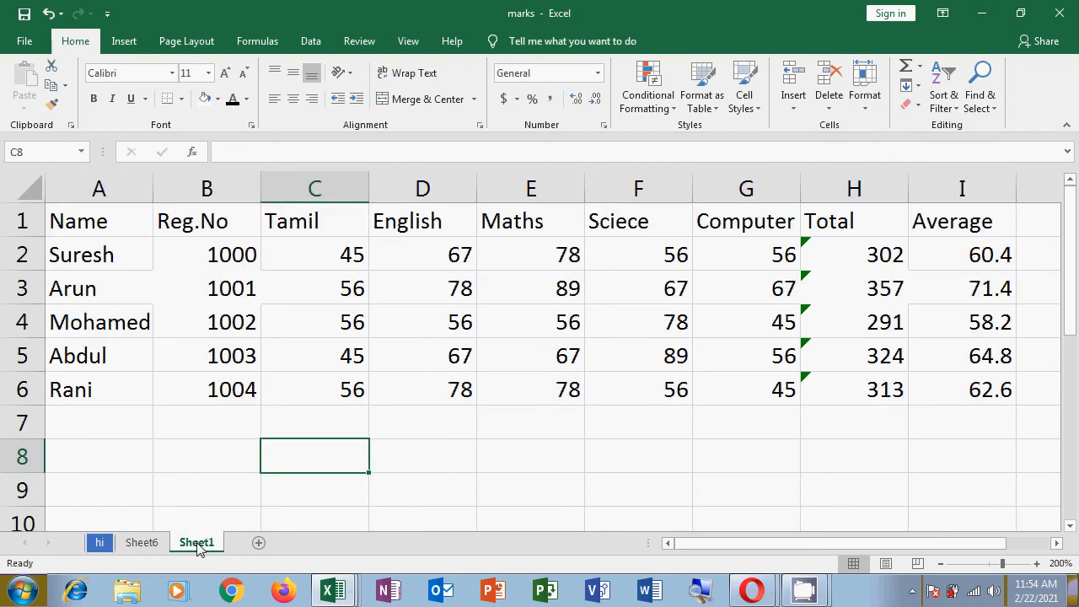
click(34, 257)
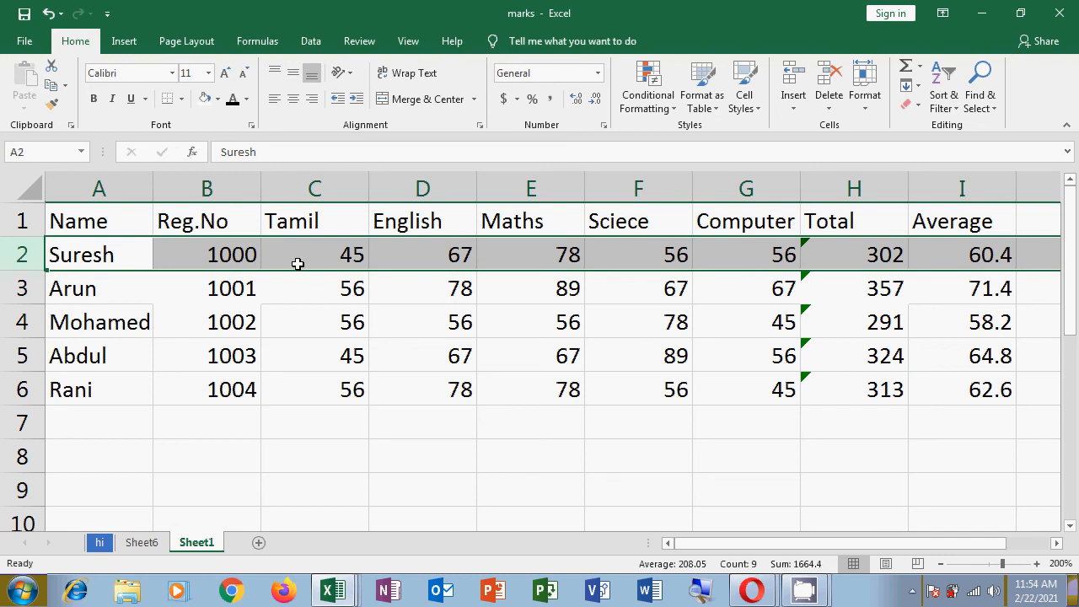
click(864, 99)
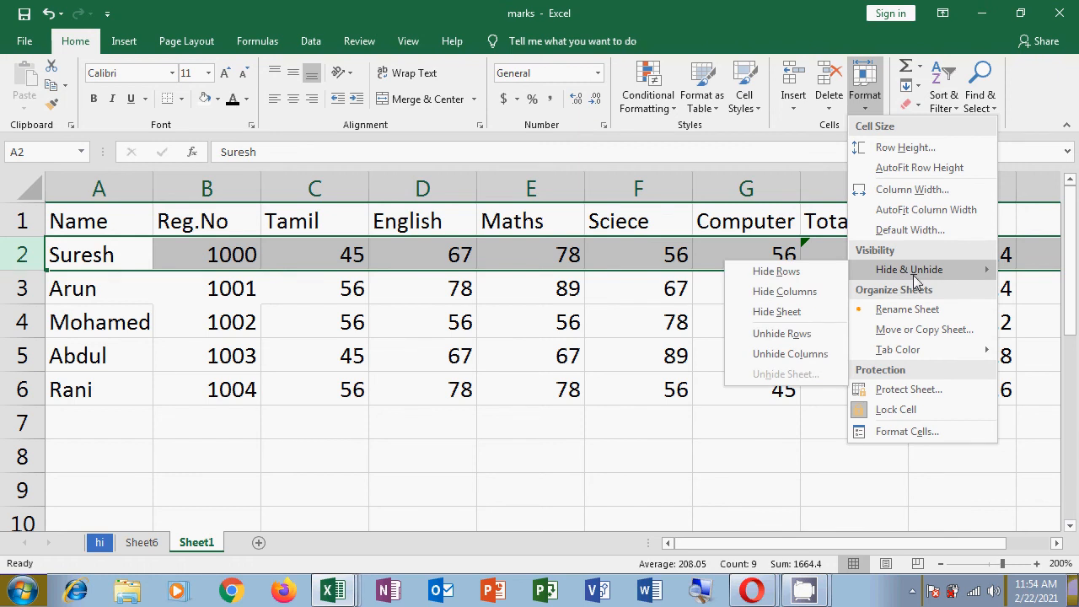
click(780, 272)
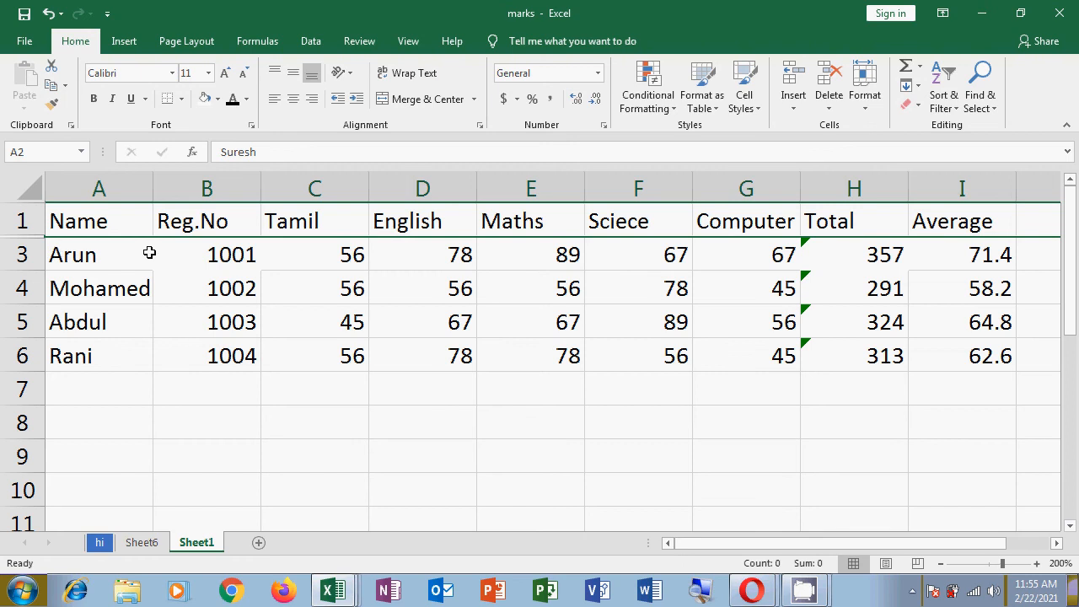
Step: Unhide row 2 of the marks table on Sheet1
scroll(340, 524, down, 3)
scroll(340, 524, up, 3)
click(867, 103)
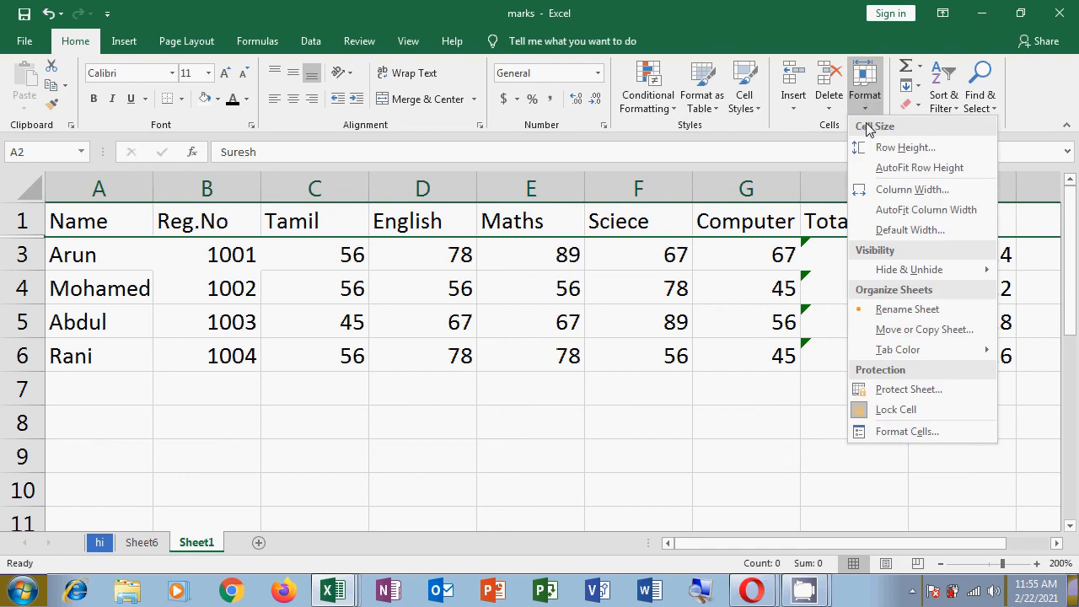
mouse_move(917, 274)
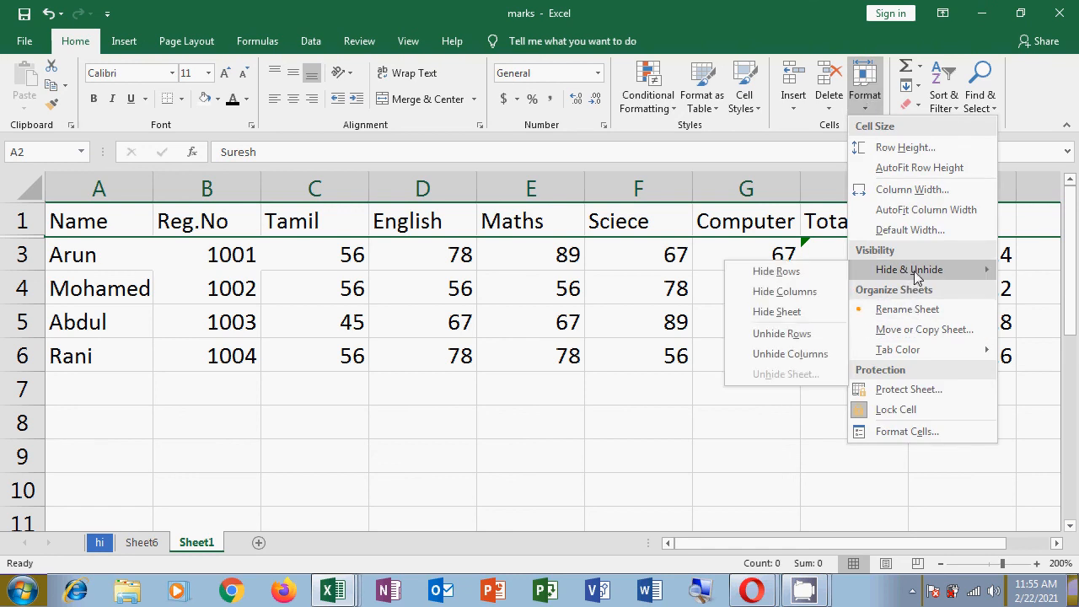
click(798, 335)
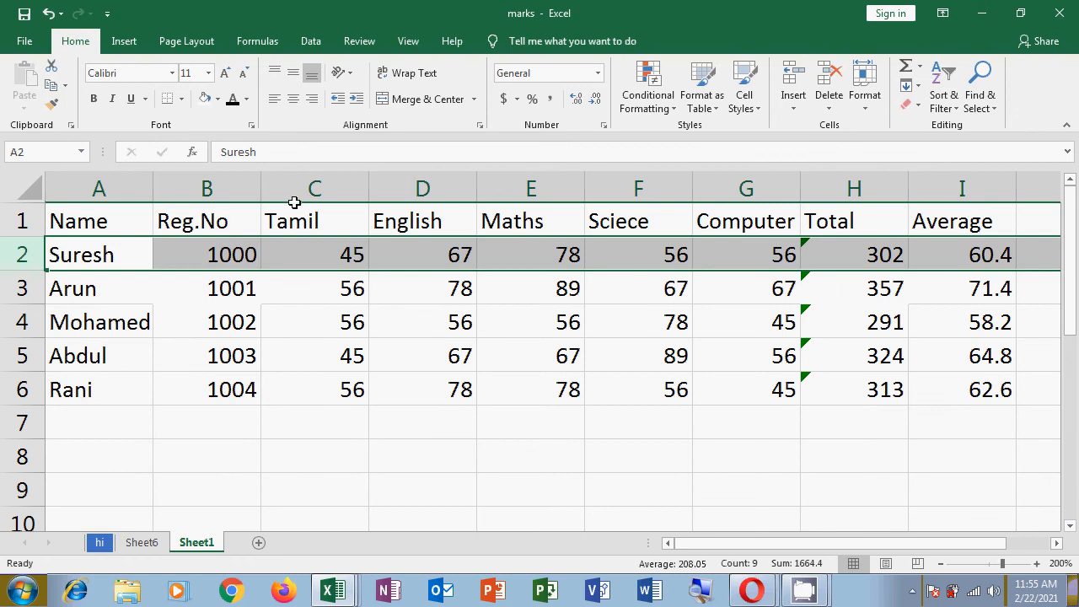
Step: Hide the Reg.No column (column B) on Sheet1
click(227, 189)
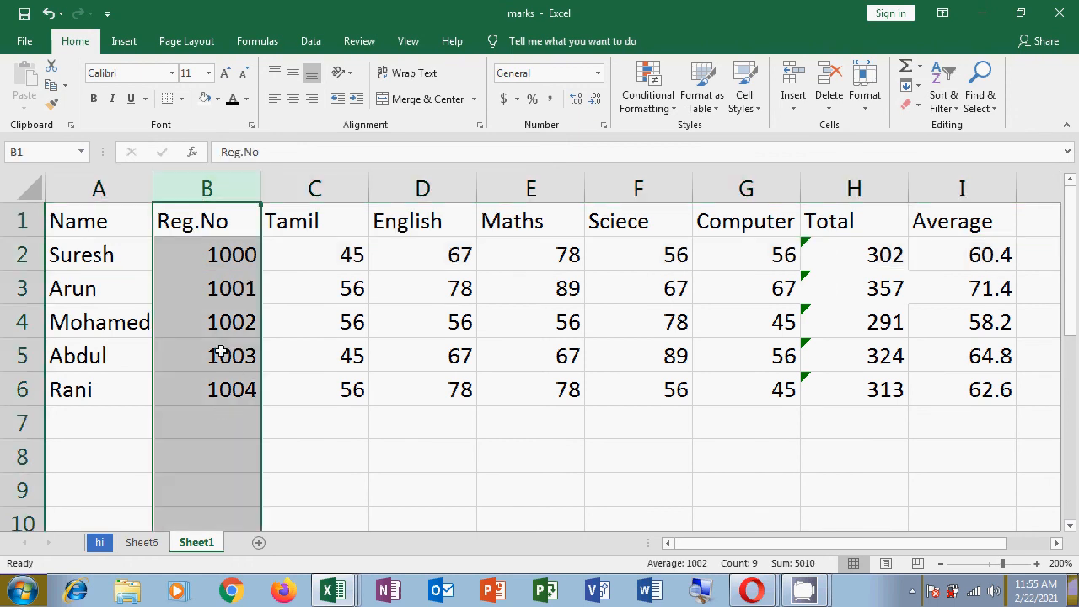
click(865, 97)
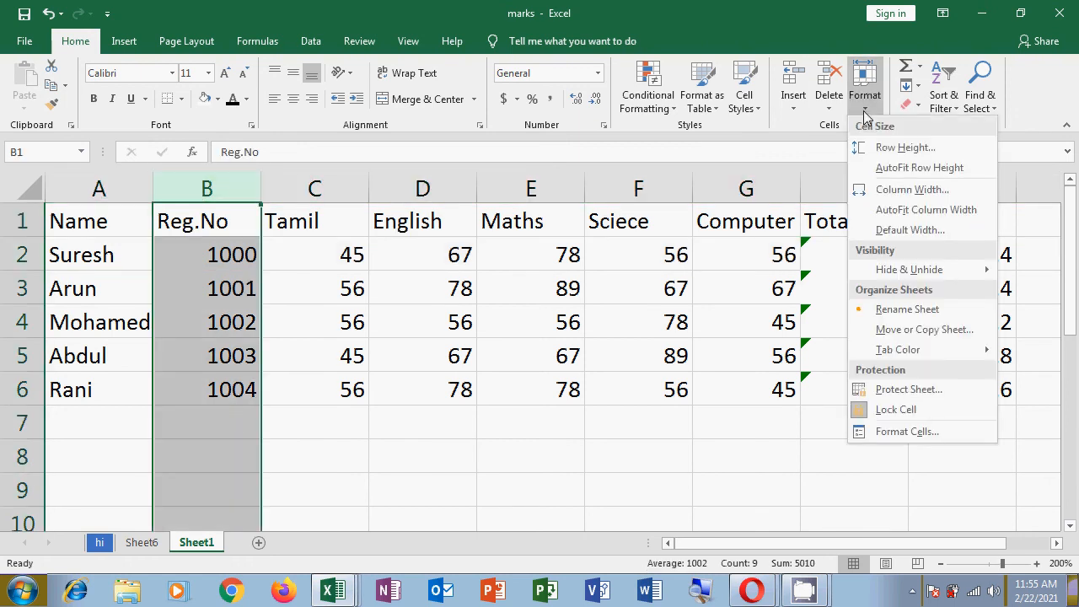
mouse_move(904, 270)
click(805, 290)
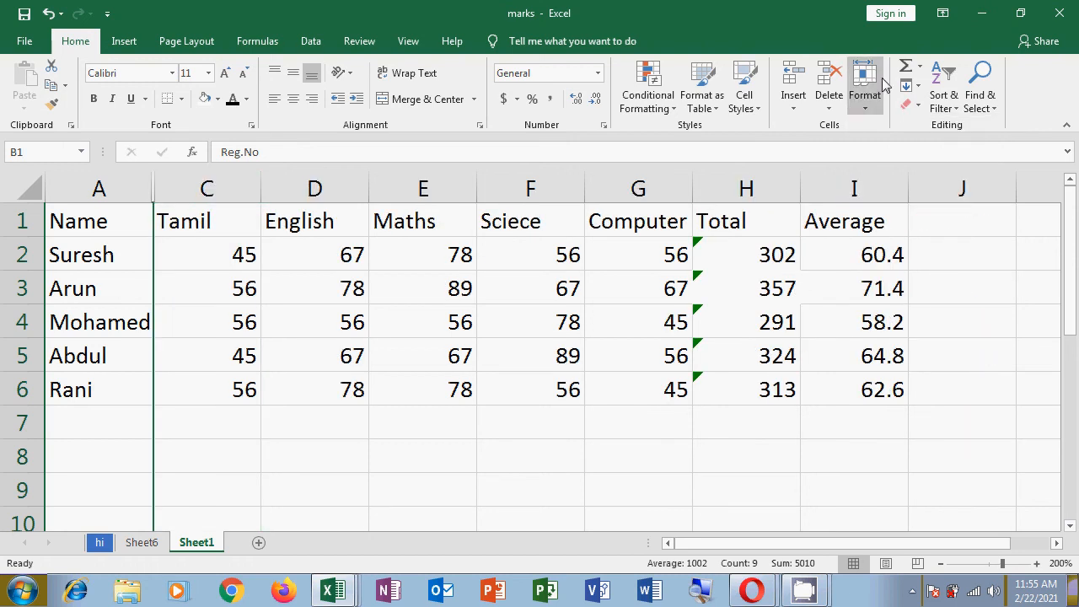
Step: Unhide the Reg.No column (column B) on Sheet1
click(864, 97)
mouse_move(908, 270)
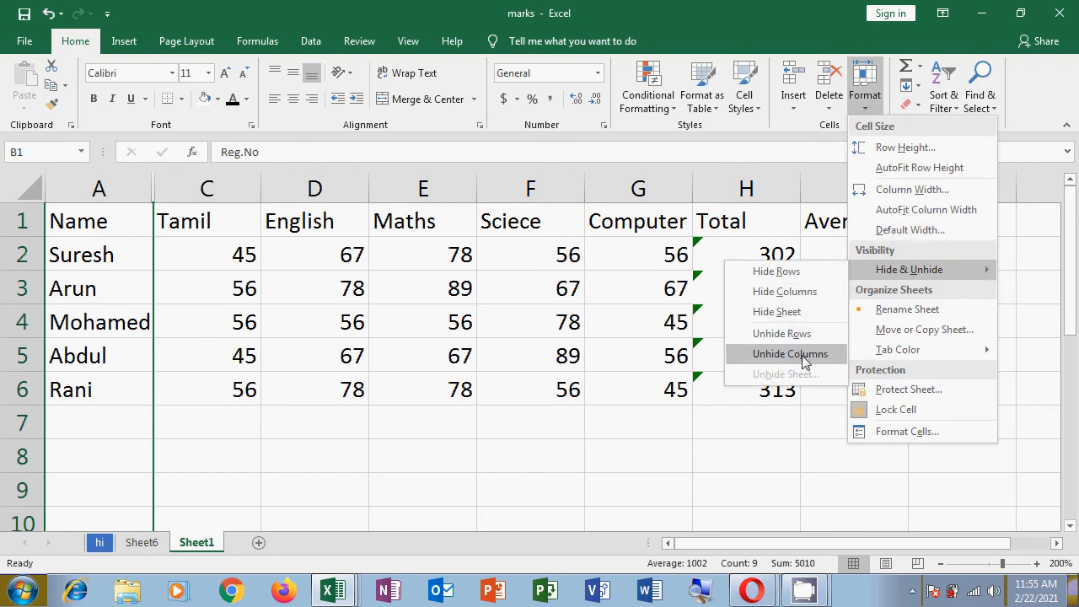
click(790, 354)
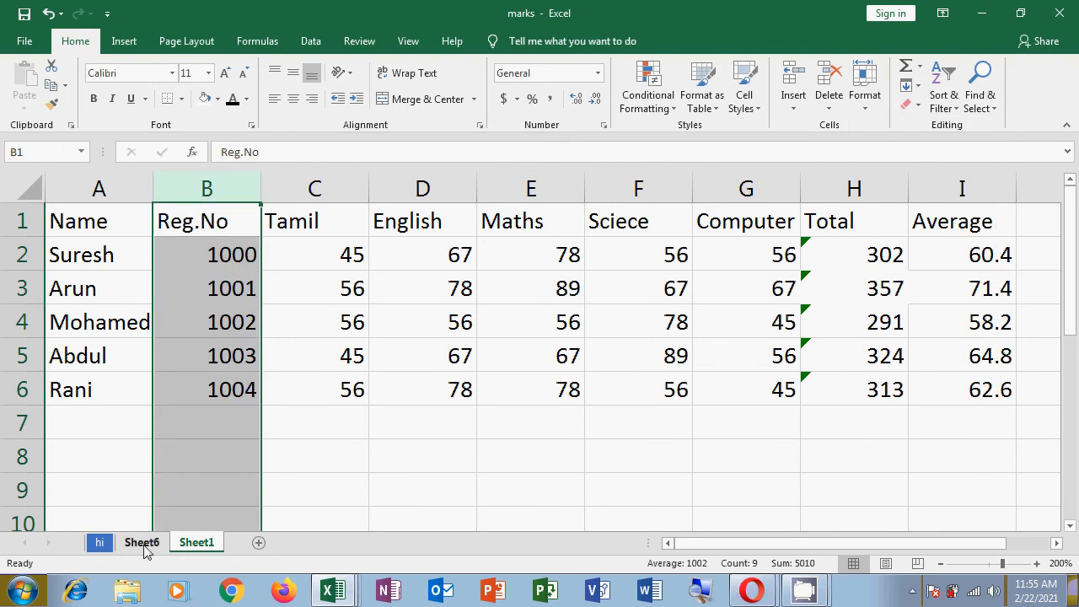
Step: Look through the workbook's sheets, return to Sheet1 and hide it
click(101, 545)
click(142, 546)
click(196, 546)
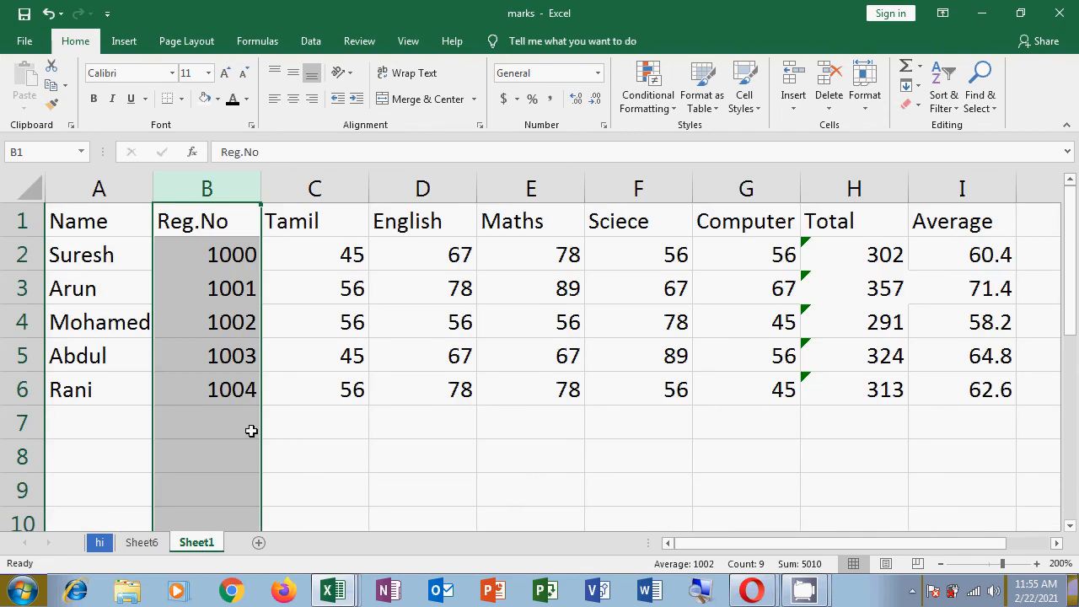
click(869, 108)
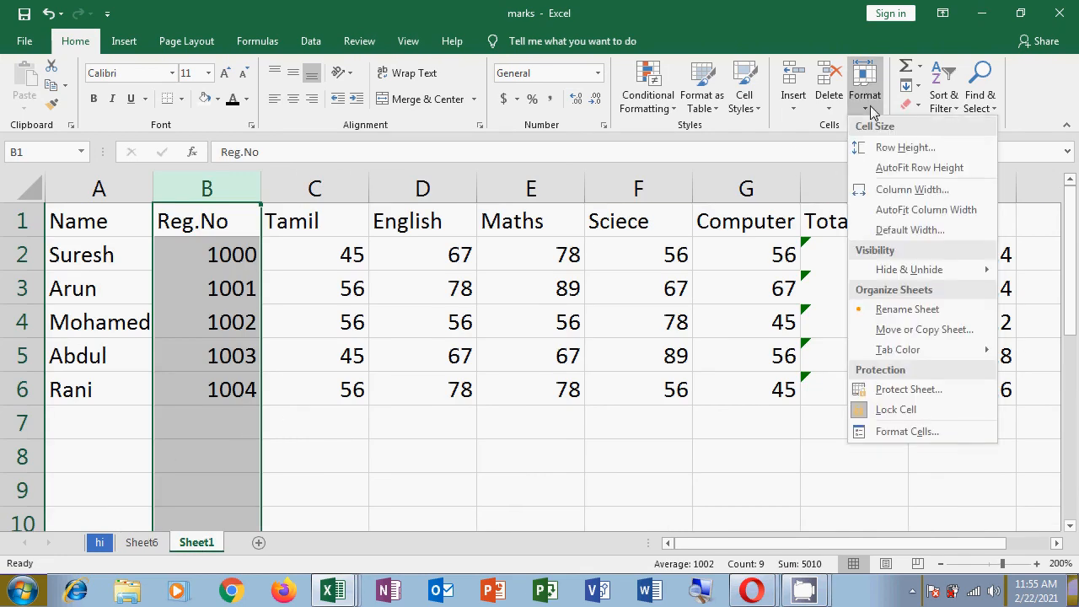
mouse_move(932, 278)
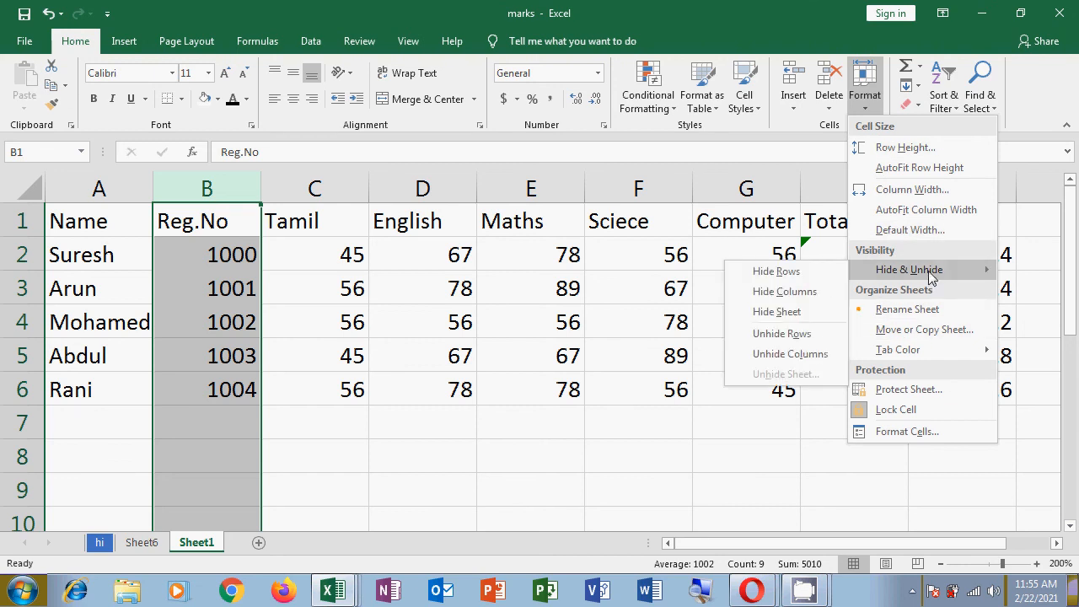
click(791, 317)
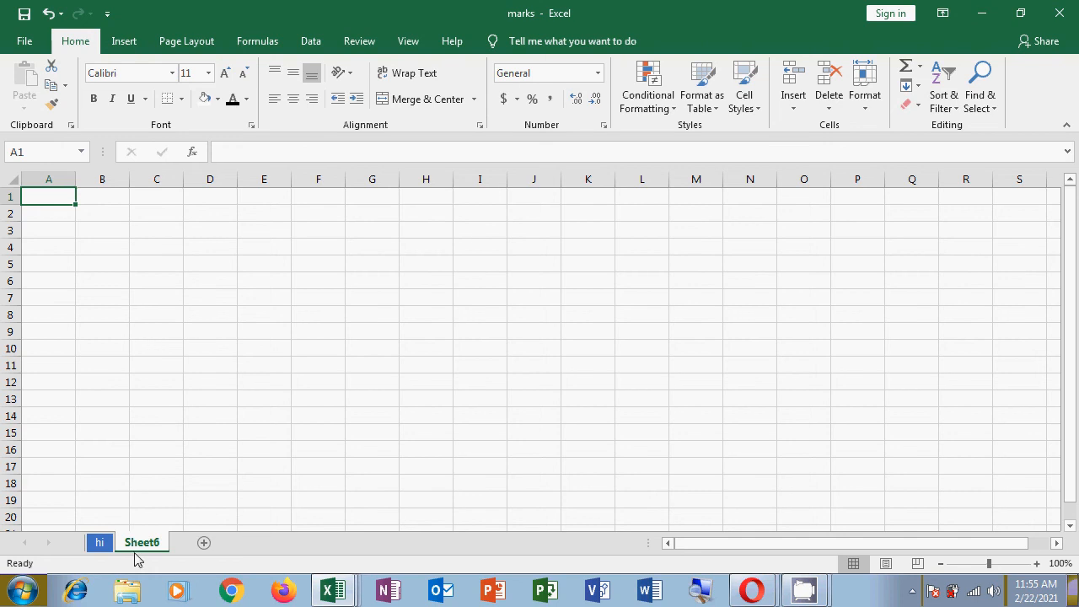
Step: Check the remaining hi and Sheet6 worksheets, and unhide Sheet1
click(99, 544)
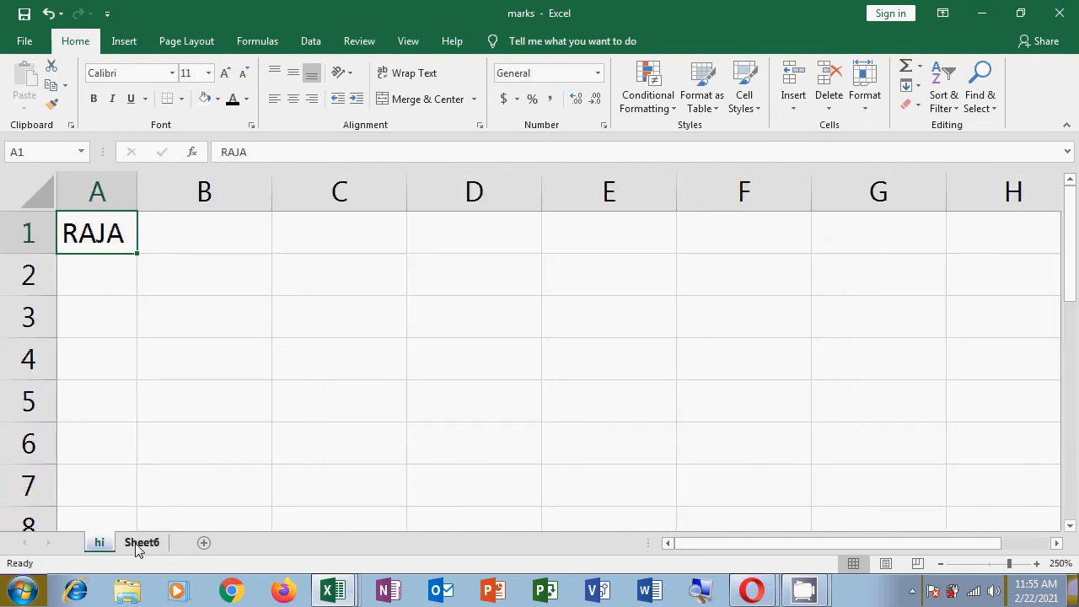
click(138, 547)
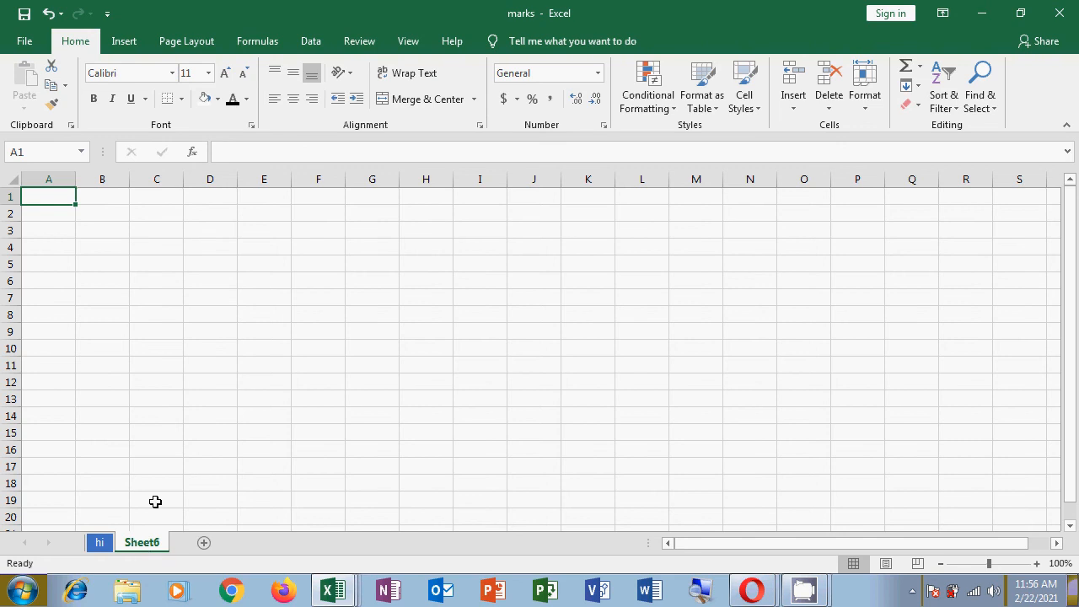
click(865, 106)
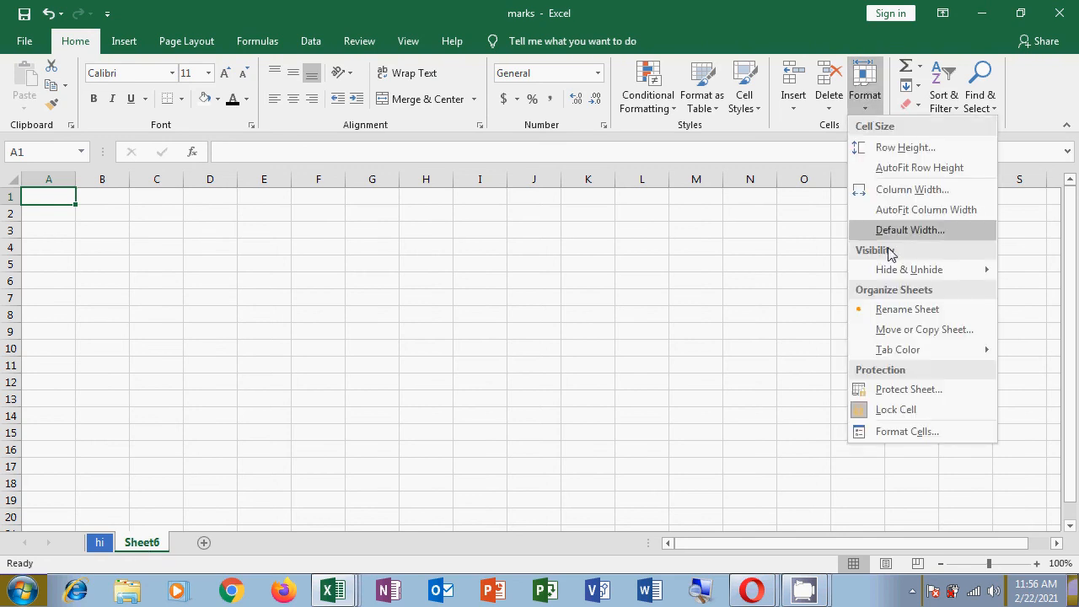
mouse_move(933, 271)
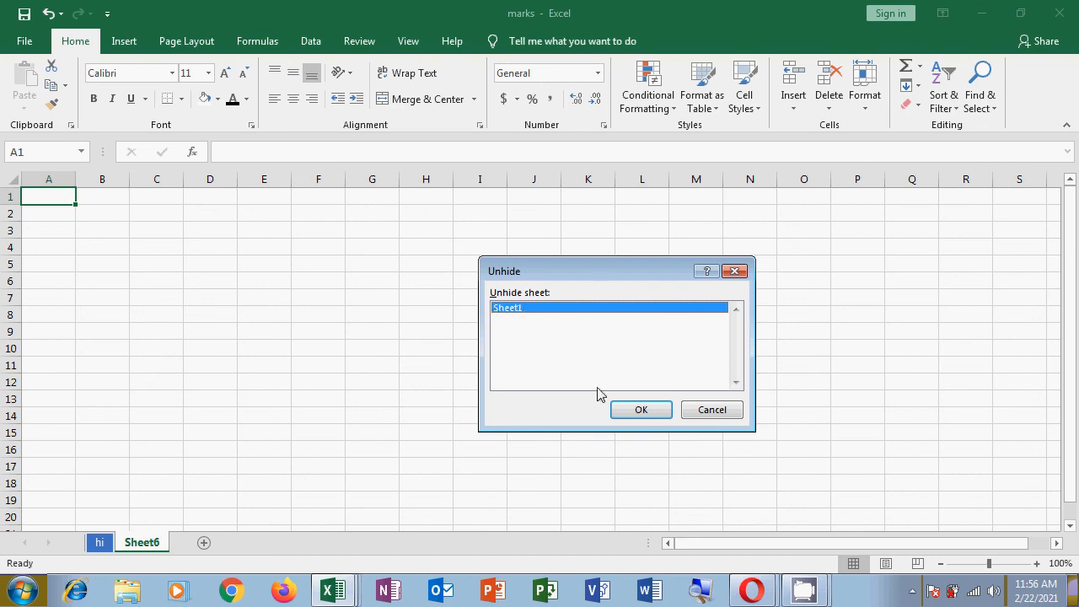
click(638, 411)
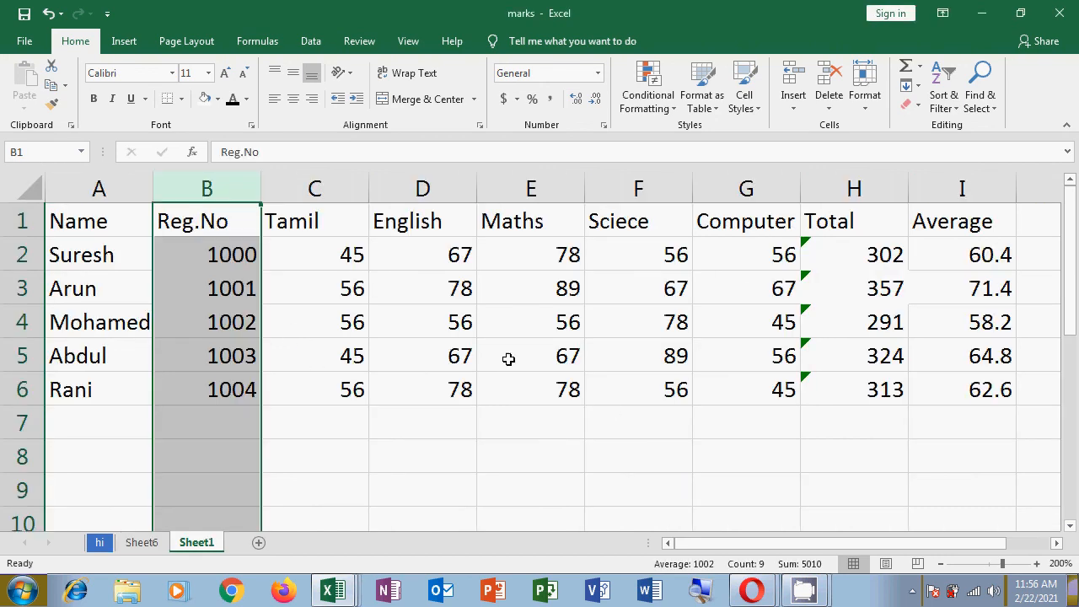
click(865, 105)
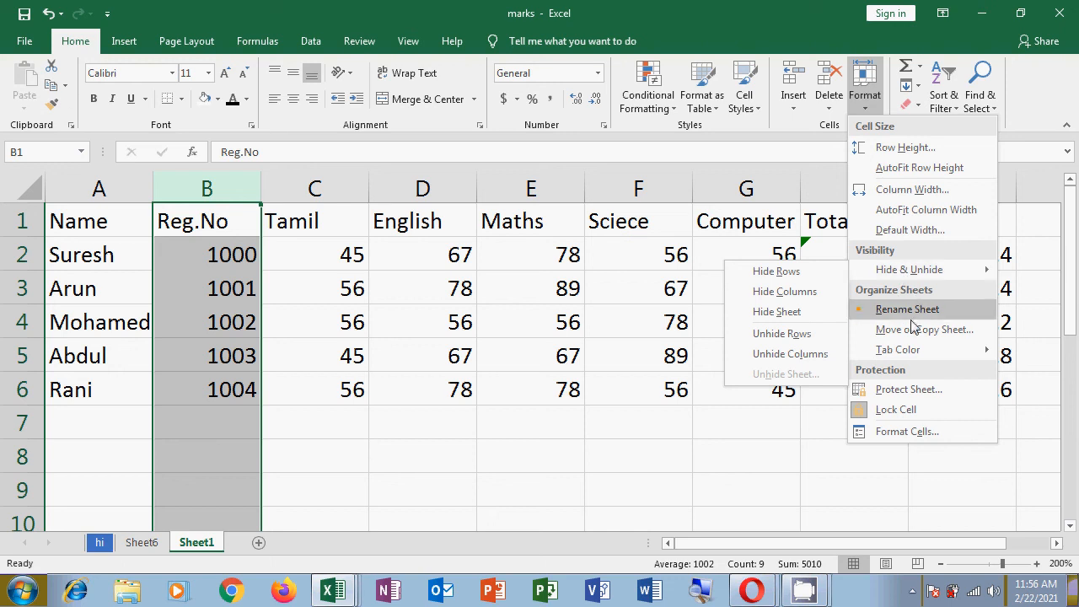
mouse_move(911, 359)
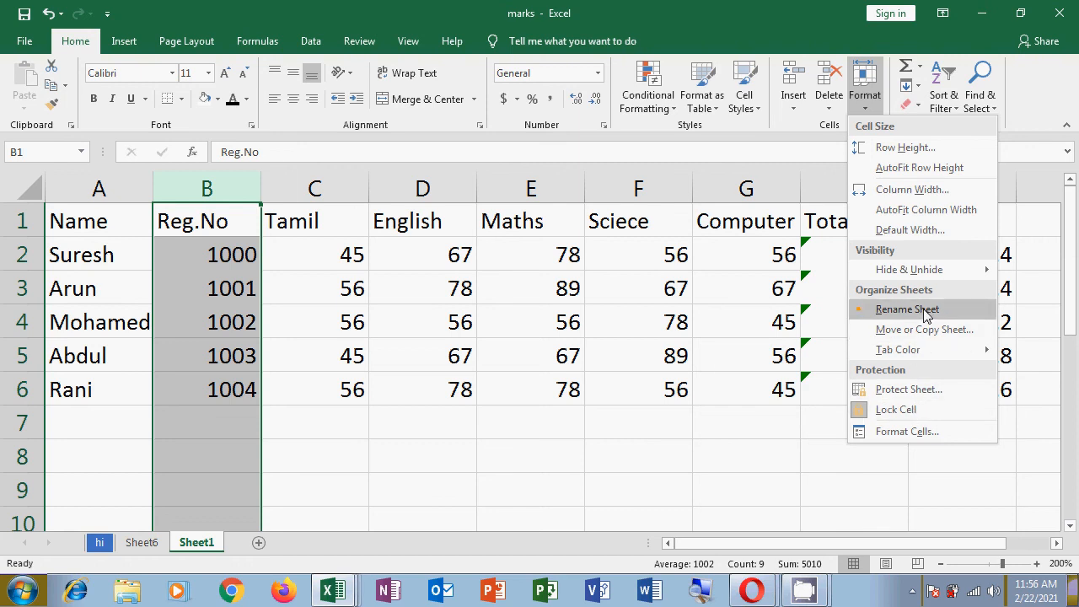
click(718, 433)
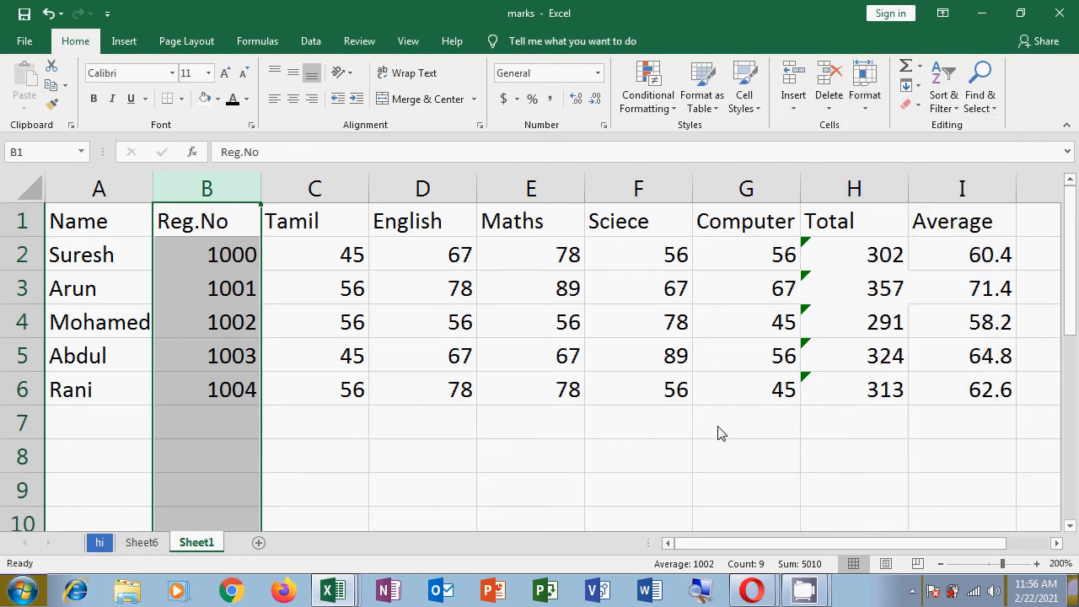
click(564, 427)
click(661, 422)
click(740, 416)
click(827, 424)
click(940, 426)
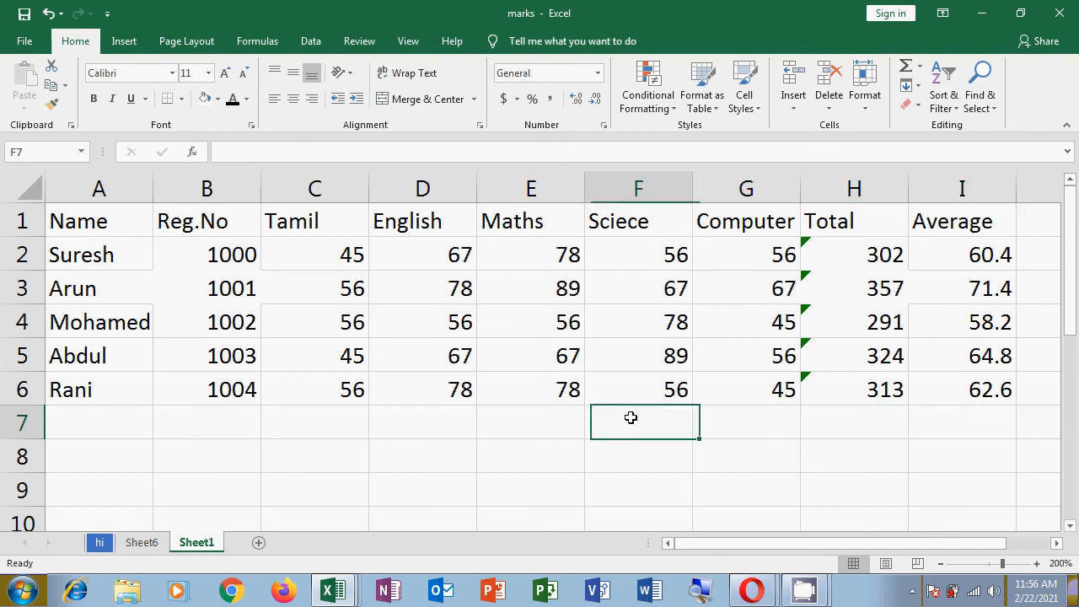